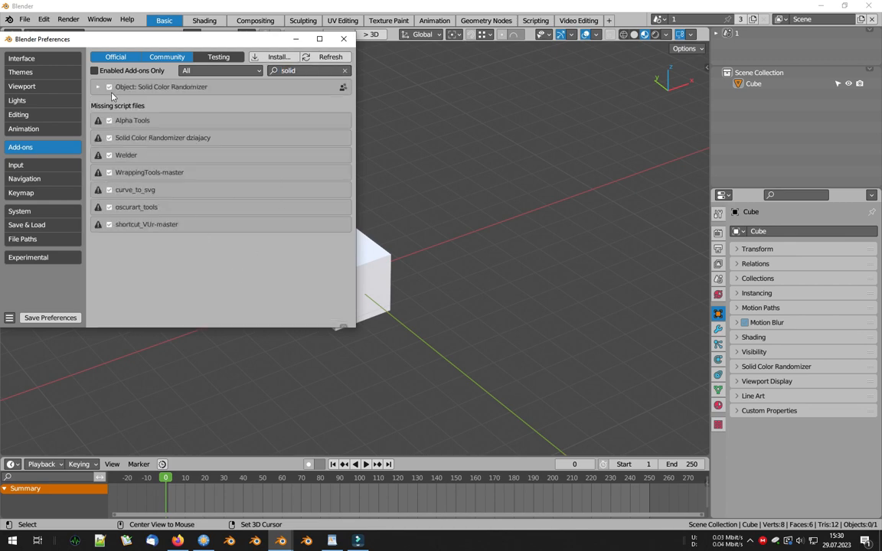
# Inspect the Solid Color Randomizer add-on's details and preferences, and close the preferences window
pyautogui.click(98, 87)
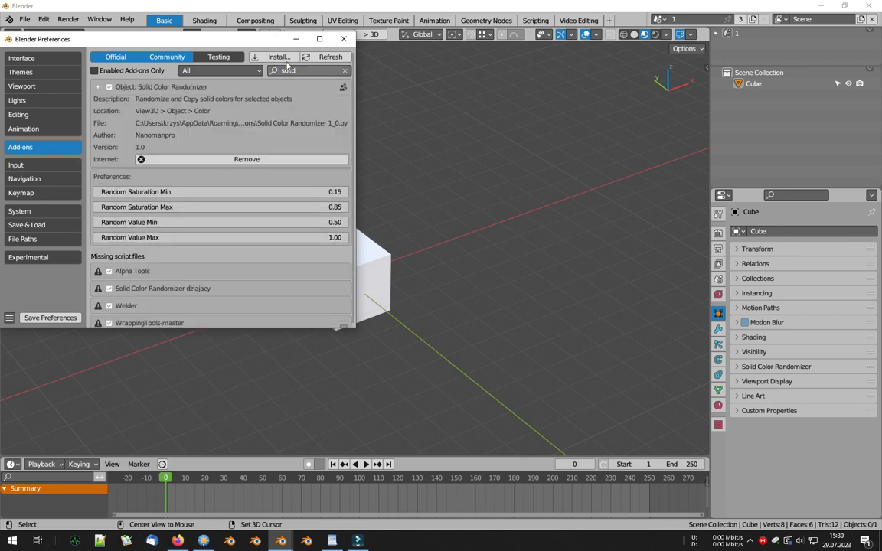
pyautogui.click(343, 38)
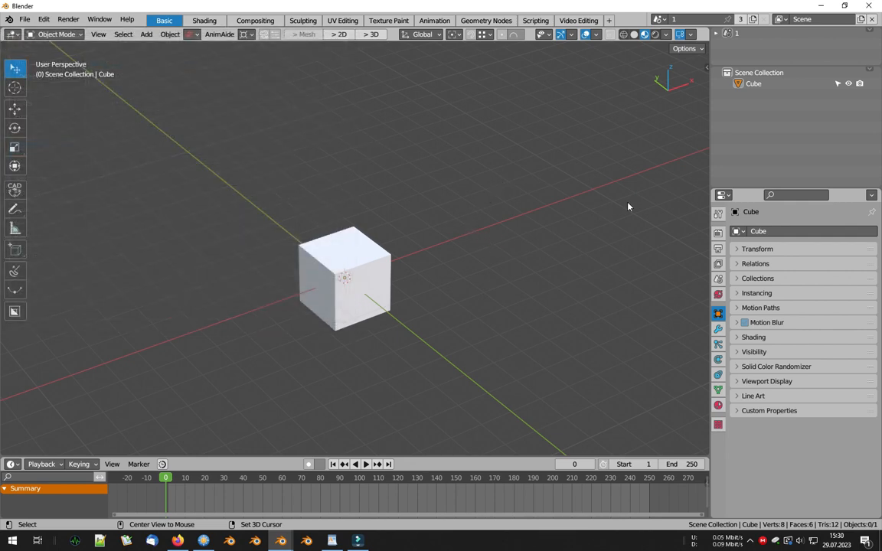
# Switch the viewport to Solid shading with its color mode set to Object
pyautogui.click(644, 34)
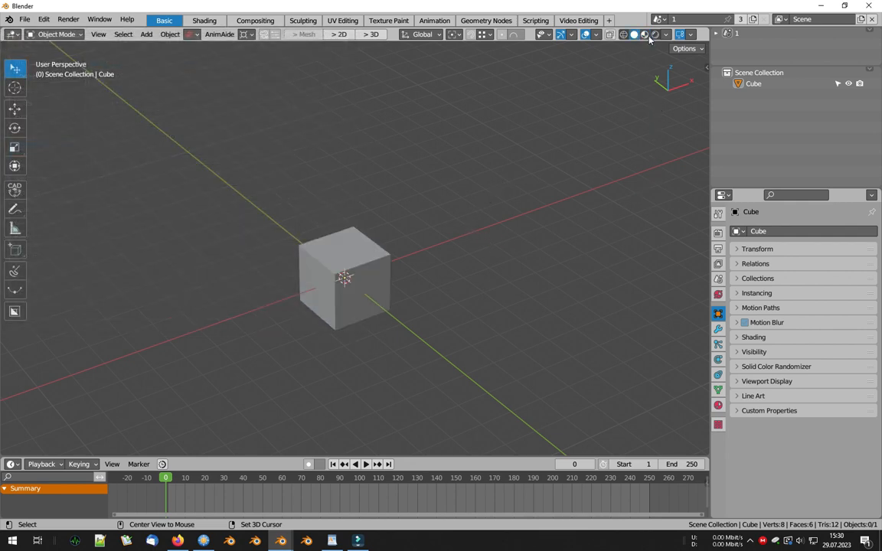
pyautogui.click(665, 34)
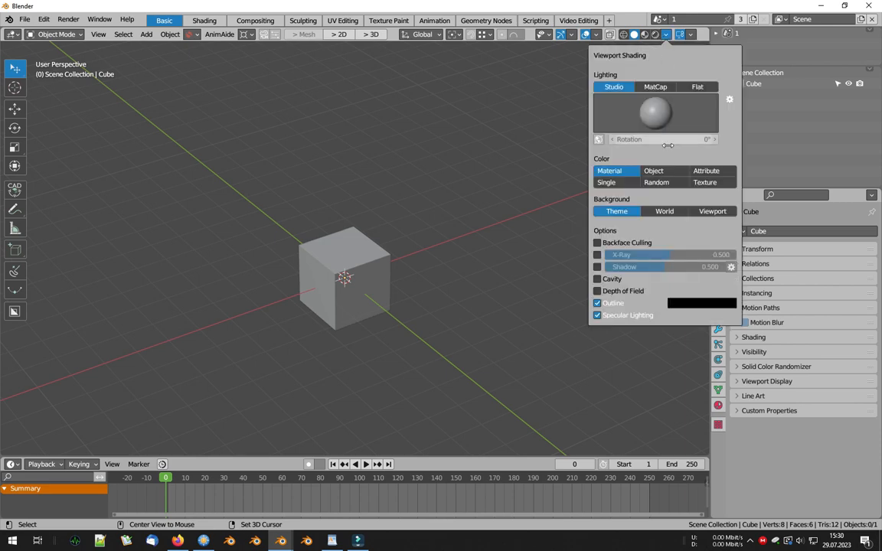
pyautogui.click(666, 173)
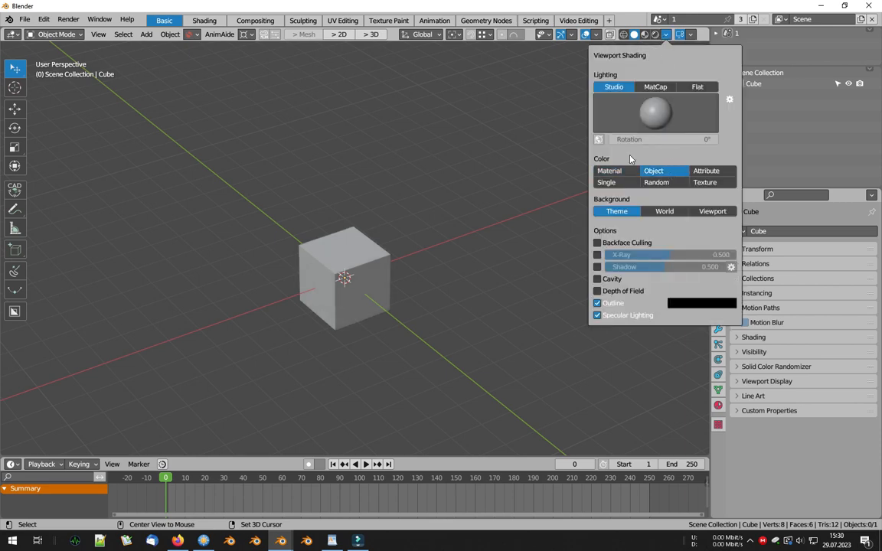
pyautogui.click(559, 156)
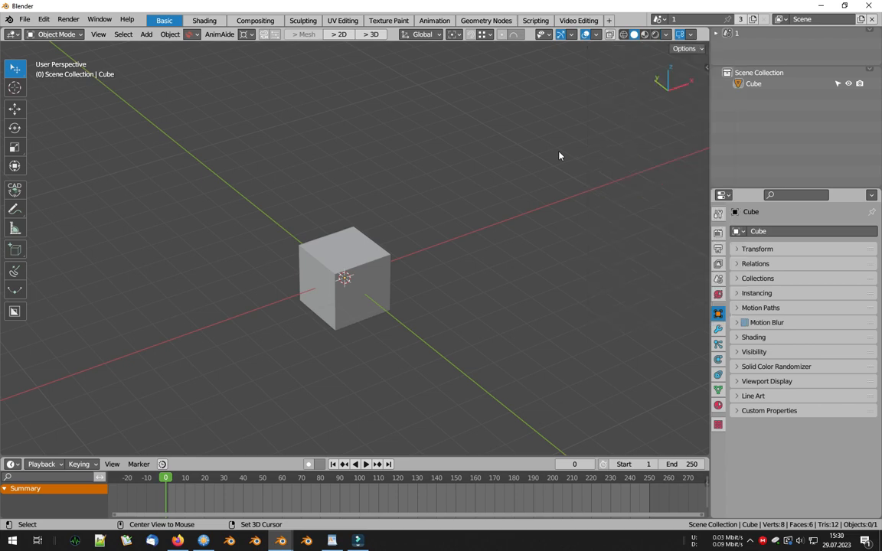
# Select the cube and assign F as the shortcut for the add-on's Set Random Color command
pyautogui.click(353, 252)
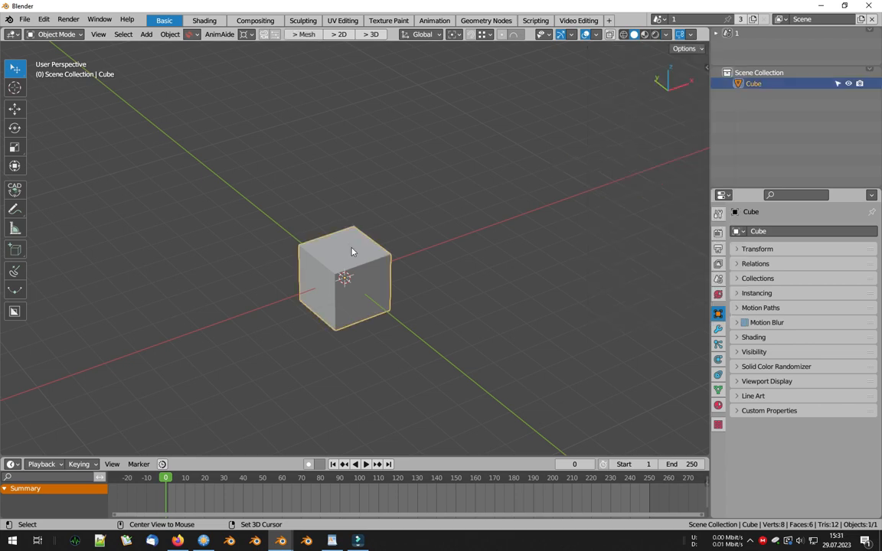
pyautogui.click(170, 35)
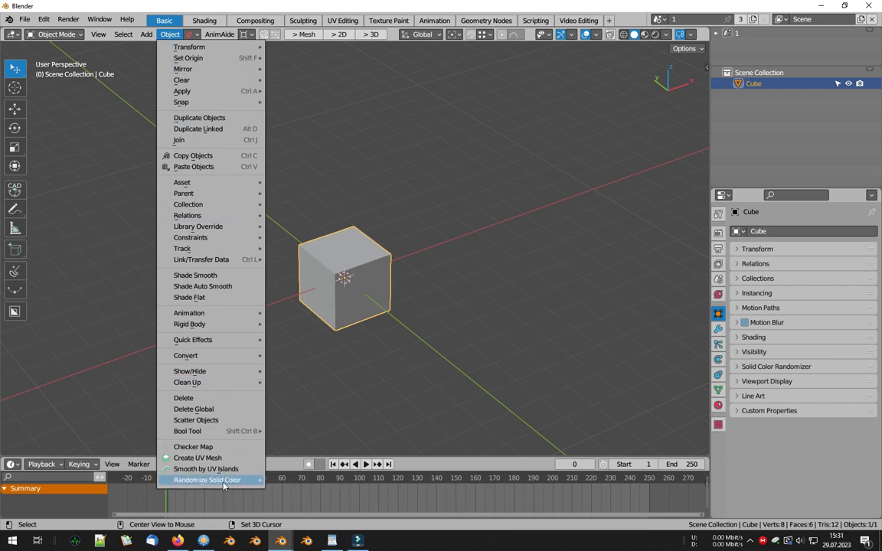
pyautogui.moveTo(224, 487)
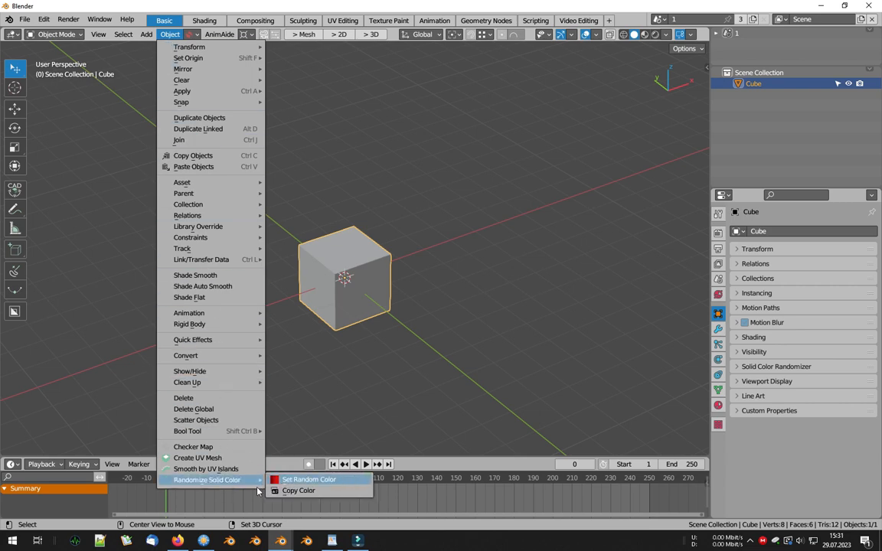
pyautogui.rightClick(307, 483)
pyautogui.click(291, 462)
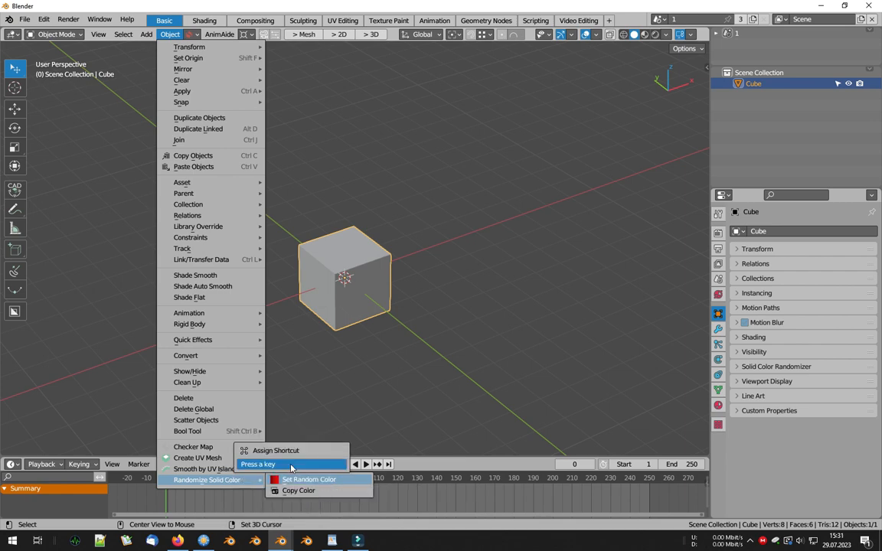
pyautogui.press('i')
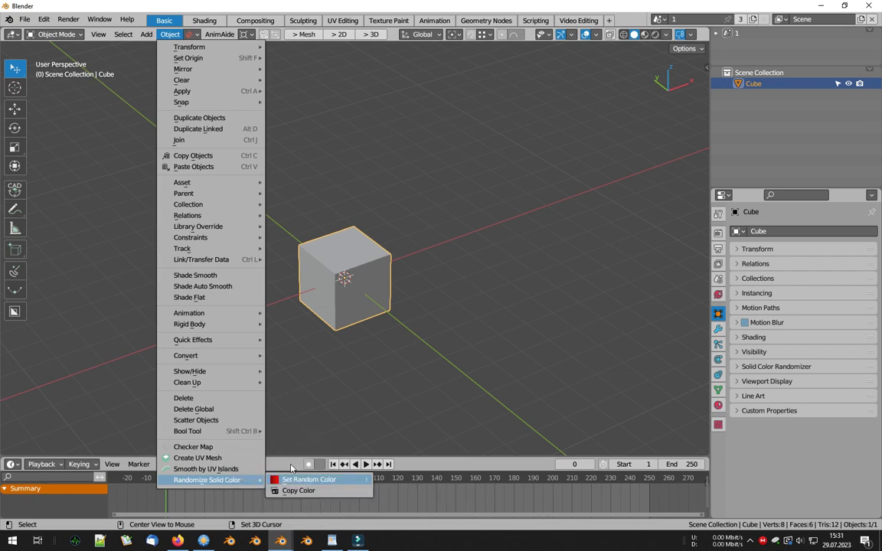
# Assign Ctrl+Shift+C as the shortcut for the add-on's Copy Color command
pyautogui.rightClick(294, 490)
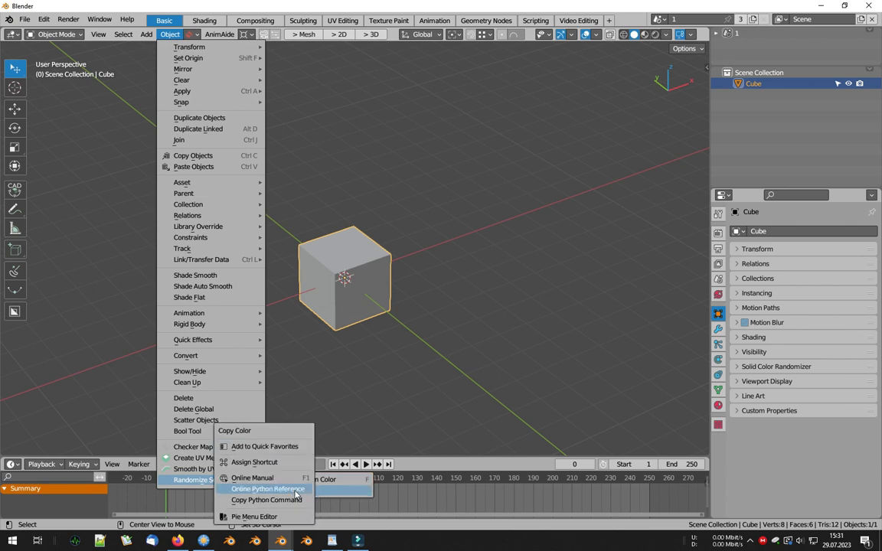
pyautogui.click(287, 463)
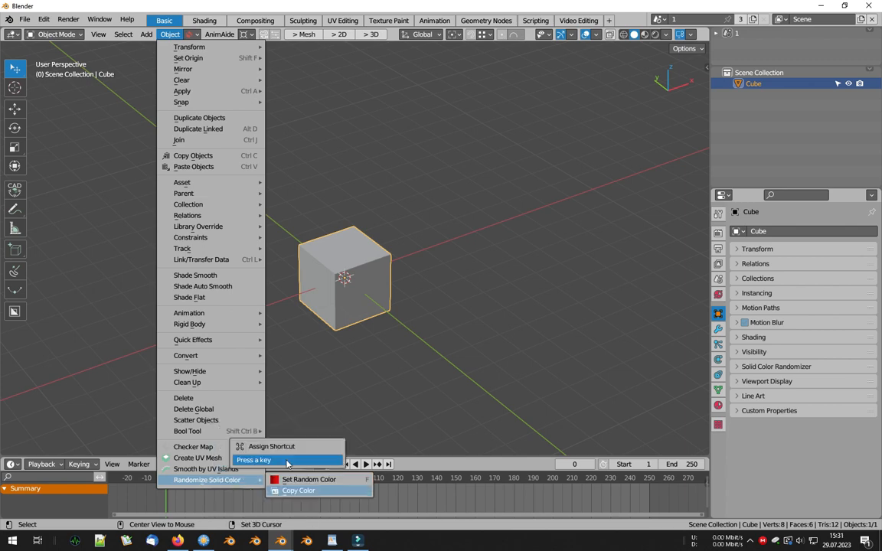
pyautogui.hotkey('ctrl', 'shift', 'c')
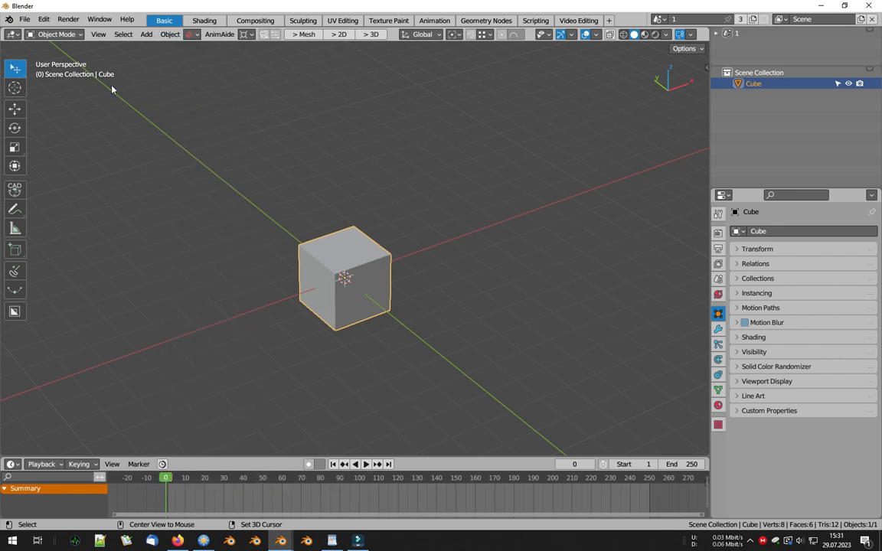
# Open the keymap preferences and expand the Object Mode bindings under 3D View, down to the end of the entries
pyautogui.click(45, 19)
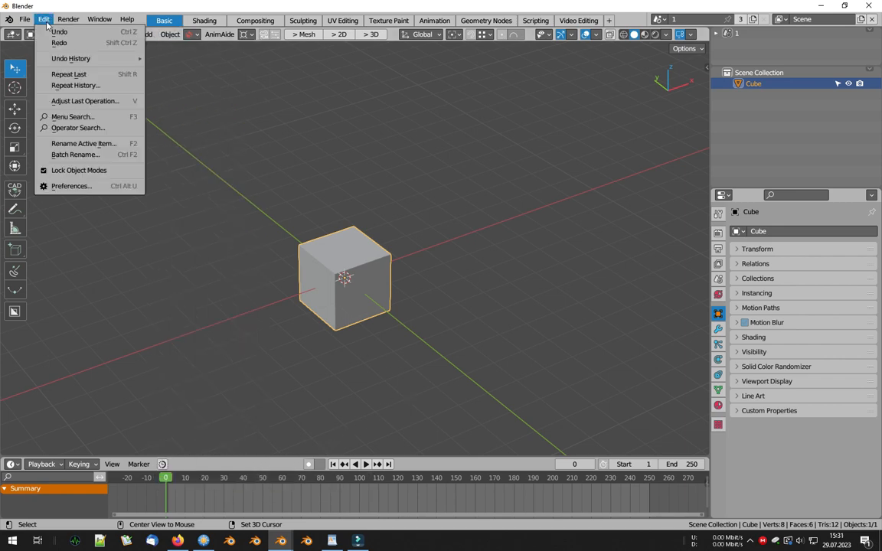
pyautogui.click(66, 184)
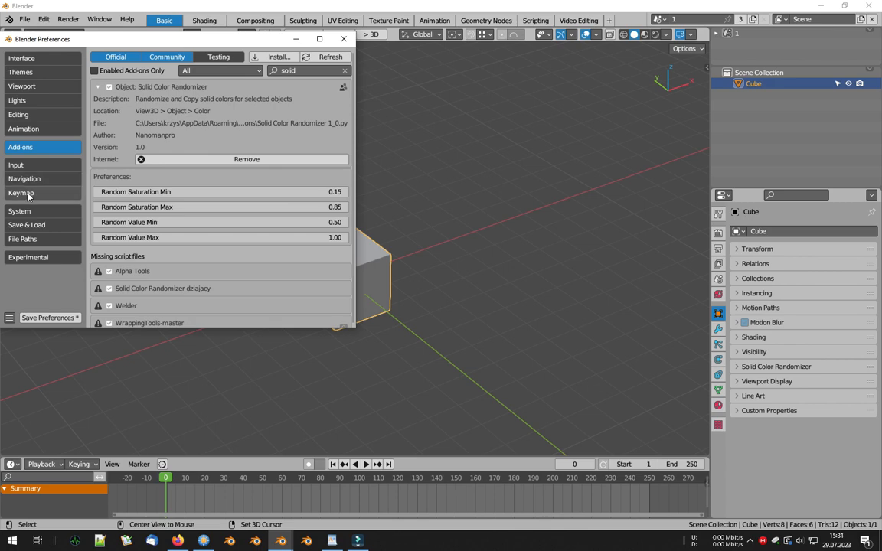
pyautogui.click(27, 193)
pyautogui.moveTo(203, 40); pyautogui.dragTo(366, 61)
pyautogui.click(263, 197)
pyautogui.click(273, 209)
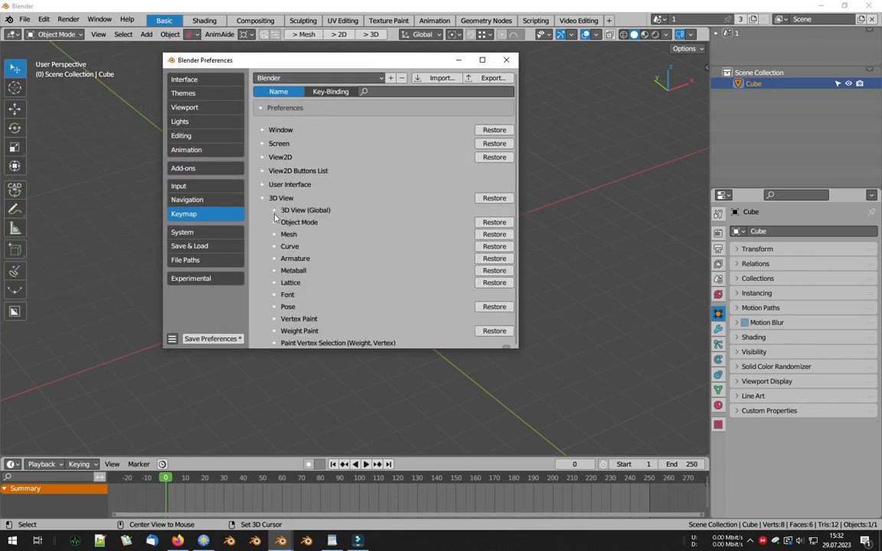
pyautogui.click(274, 220)
pyautogui.scroll(-5, 395, 237)
pyautogui.scroll(4, 395, 237)
pyautogui.click(293, 172)
pyautogui.scroll(-20, 351, 258)
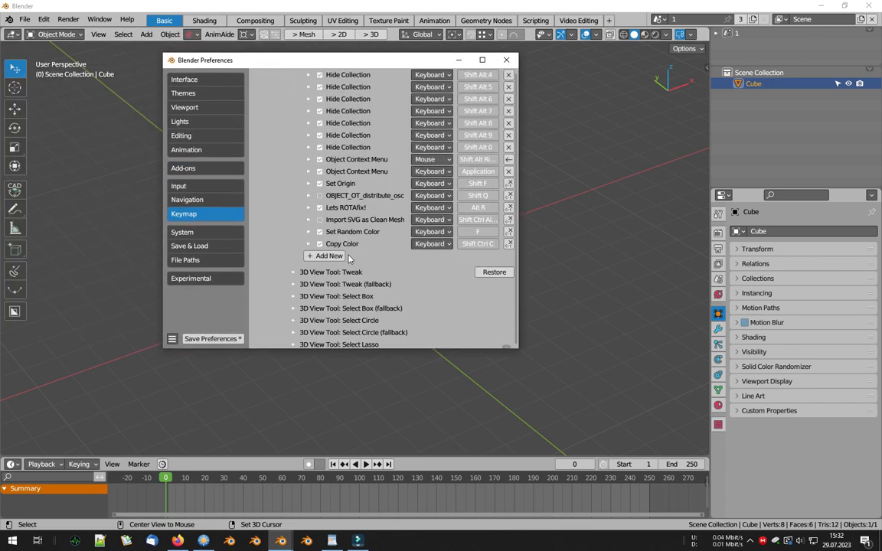
# Add a new Object Mode keymap entry that runs the object.select_grouped operator
pyautogui.click(332, 192)
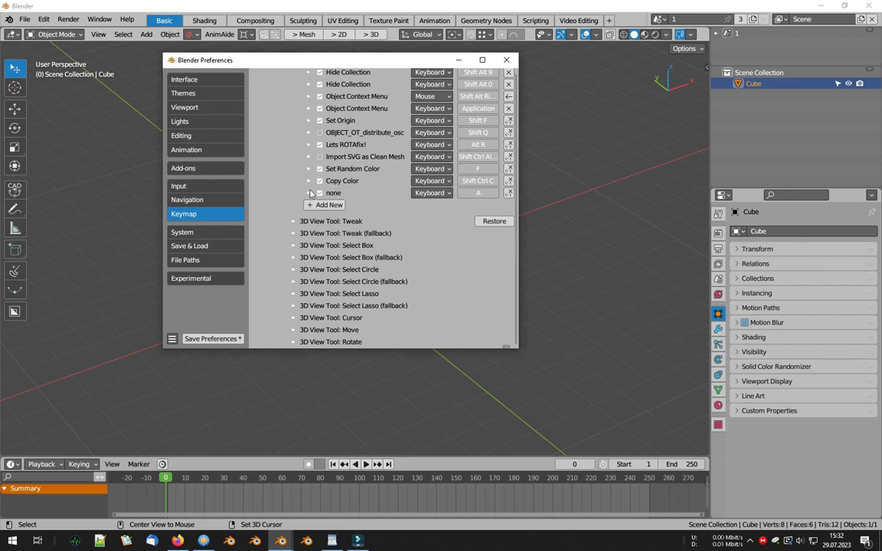
pyautogui.click(310, 192)
pyautogui.click(322, 210)
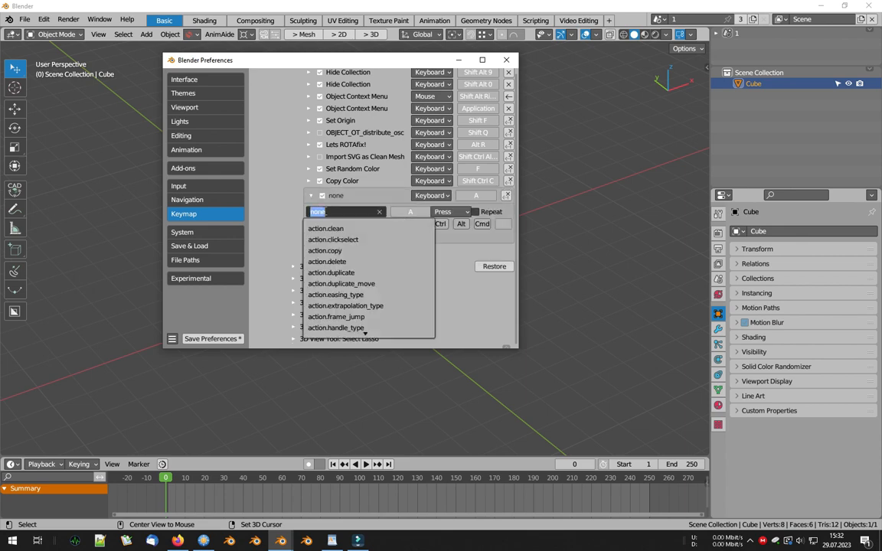
pyautogui.write('object.sele')
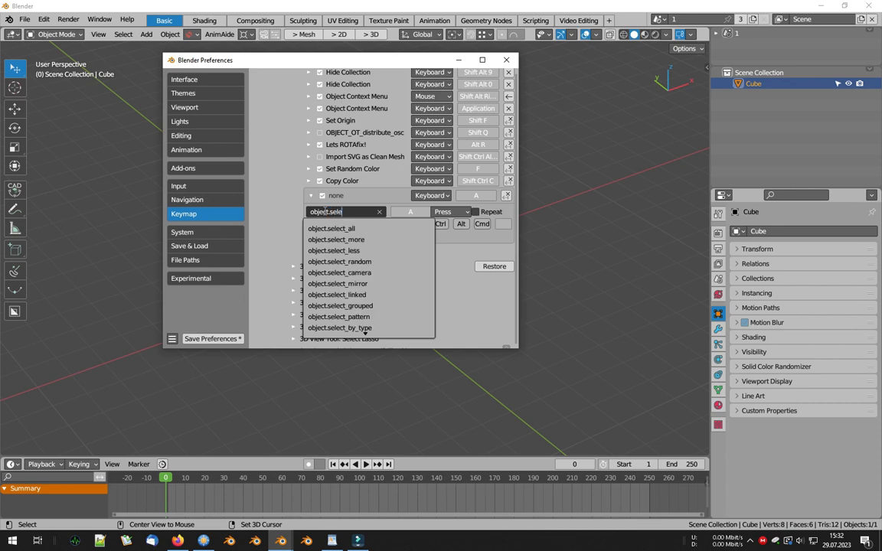
pyautogui.click(368, 306)
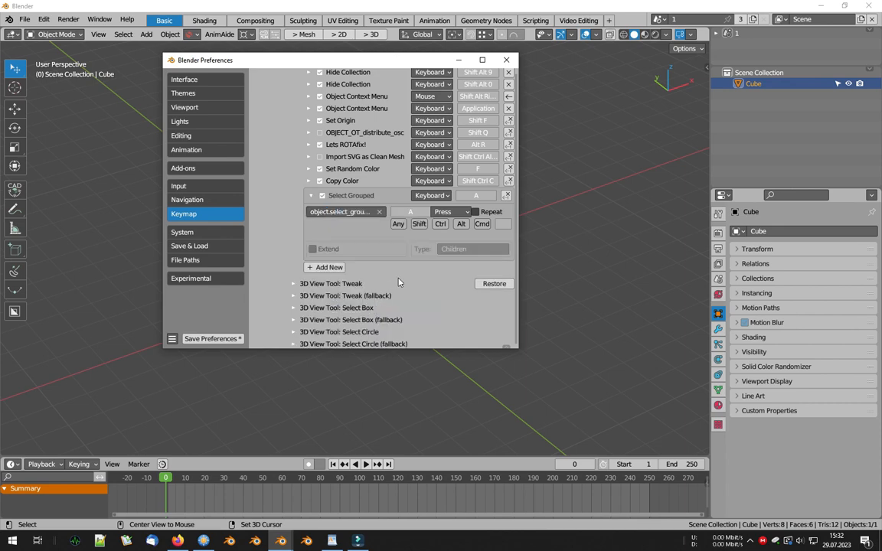
# Set the Select Grouped entry's type to Color with Extend enabled, and save the preferences
pyautogui.click(463, 249)
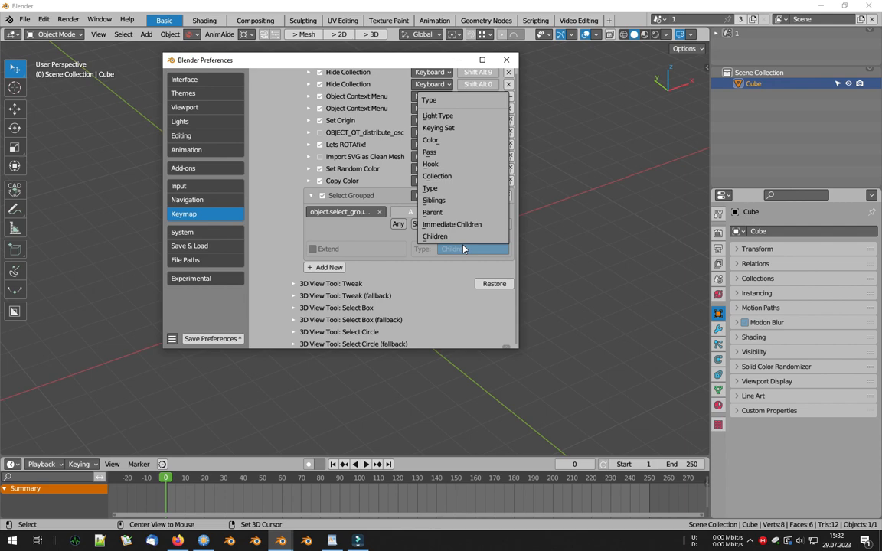
pyautogui.click(470, 141)
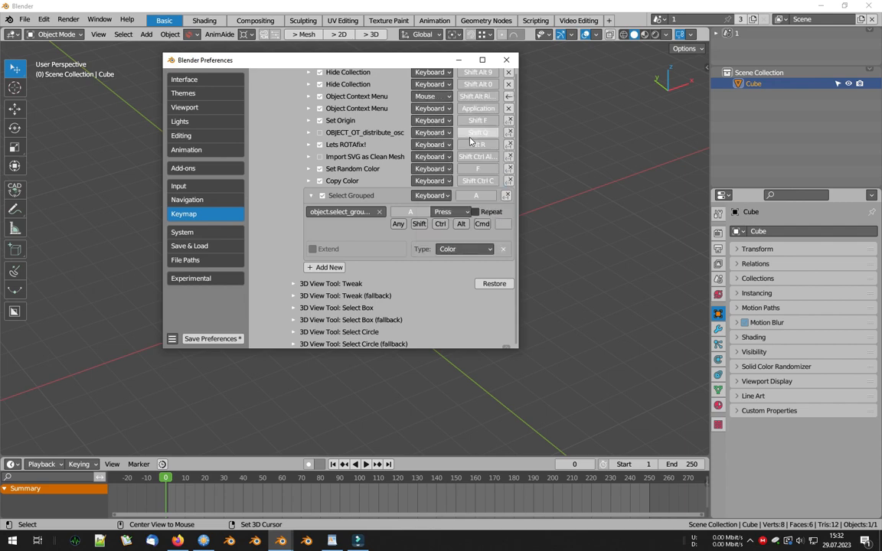
pyautogui.click(212, 338)
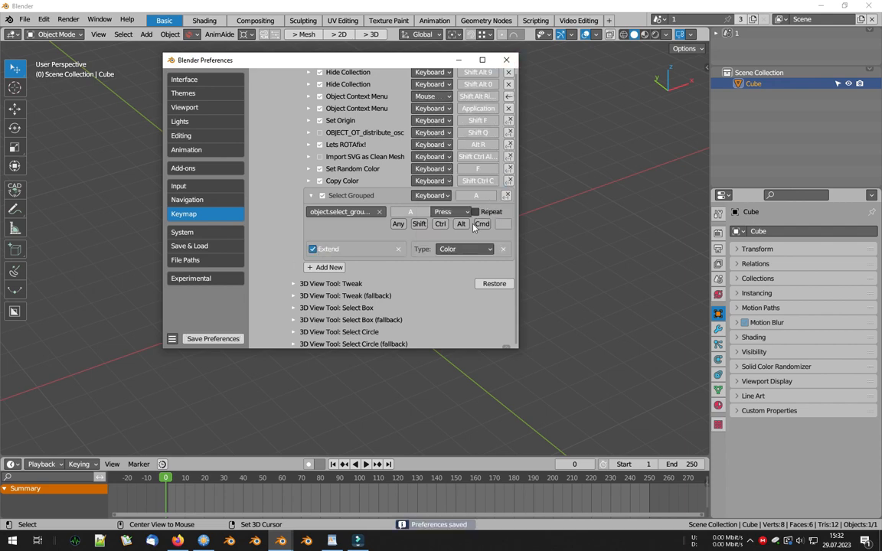
# Change the Select Grouped entry's trigger to a Mouse event using Left with the value Double Click
pyautogui.click(438, 196)
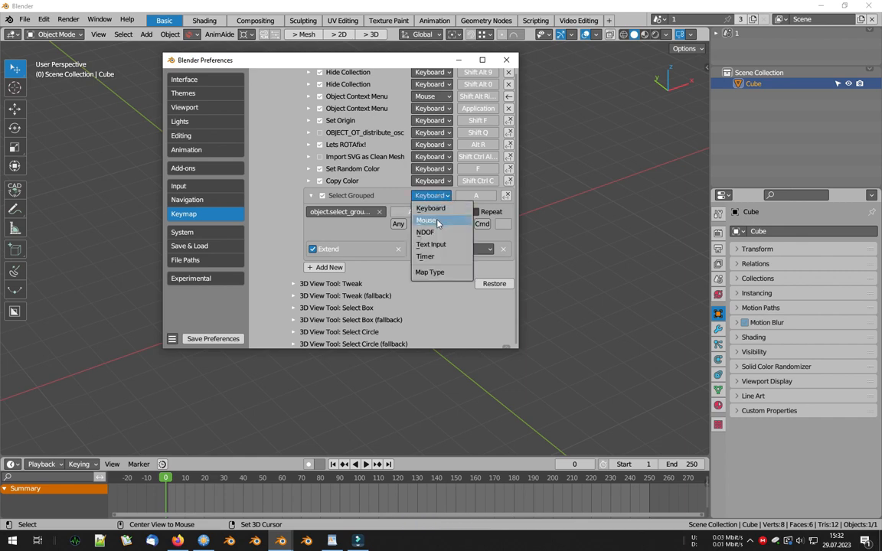
pyautogui.click(438, 221)
pyautogui.click(467, 212)
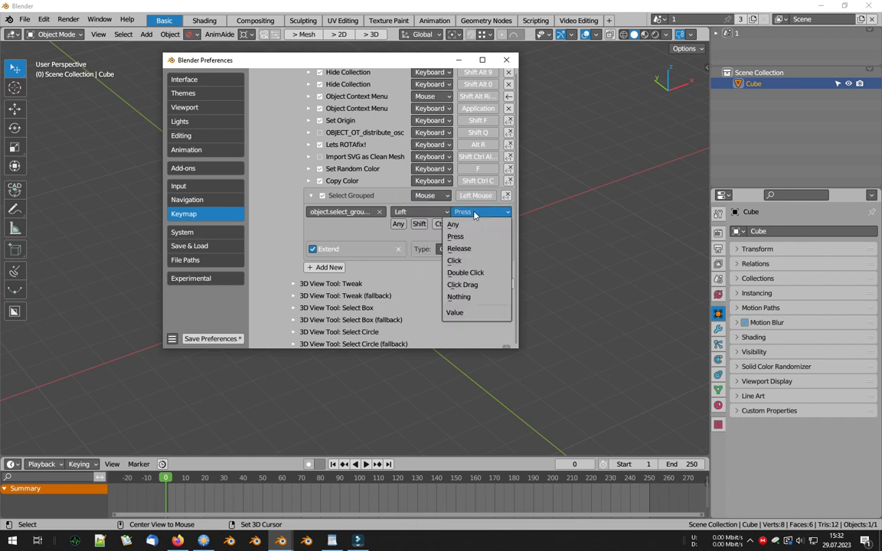
pyautogui.click(475, 273)
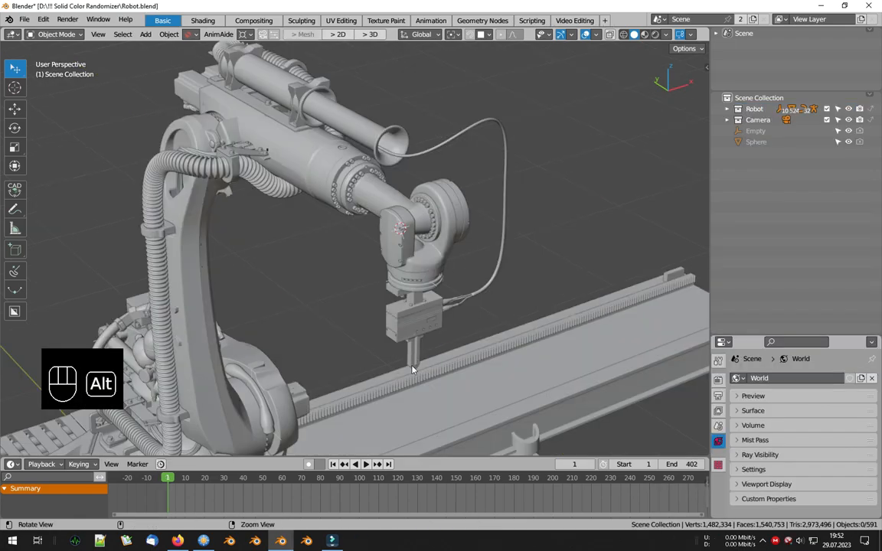
# Select both gripper fingers of the robot and give them a shared random object color
pyautogui.scroll(5, 413, 324)
pyautogui.click(410, 252)
pyautogui.moveTo(410, 252); pyautogui.dragTo(448, 184, button='middle')
pyautogui.keyDown('shift'); pyautogui.click(351, 244); pyautogui.keyUp('shift')
pyautogui.press('f')
pyautogui.press('x')
# Select the bolt at the upper end of each gripper finger and give the pair a shared random color
pyautogui.moveTo(317, 176); pyautogui.dragTo(460, 267)
pyautogui.press('a')
pyautogui.click(459, 267)
pyautogui.keyDown('shift'); pyautogui.click(232, 218); pyautogui.keyUp('shift')
pyautogui.press('f')
# Copy the object color of the upper finger bolt to the two recessed bolts at the fingertips
pyautogui.moveTo(299, 241); pyautogui.dragTo(329, 199, button='middle')
pyautogui.scroll(-3, 359, 288)
pyautogui.keyDown('alt'); pyautogui.keyDown('shift'); pyautogui.moveTo(358, 287); pyautogui.dragTo(378, 142); pyautogui.keyUp('shift'); pyautogui.keyUp('alt')
pyautogui.keyDown('alt'); pyautogui.moveTo(378, 141); pyautogui.dragTo(343, 279, button='right'); pyautogui.keyUp('alt')
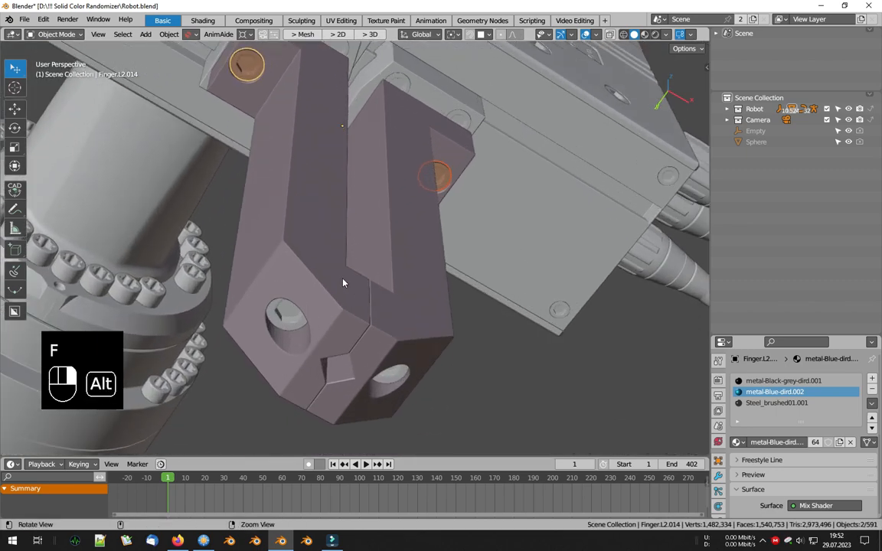
pyautogui.press('a')
pyautogui.keyDown('shift'); pyautogui.click(387, 380); pyautogui.keyUp('shift')
pyautogui.keyDown('shift'); pyautogui.click(280, 310); pyautogui.keyUp('shift')
pyautogui.keyDown('shift'); pyautogui.click(249, 70); pyautogui.keyUp('shift')
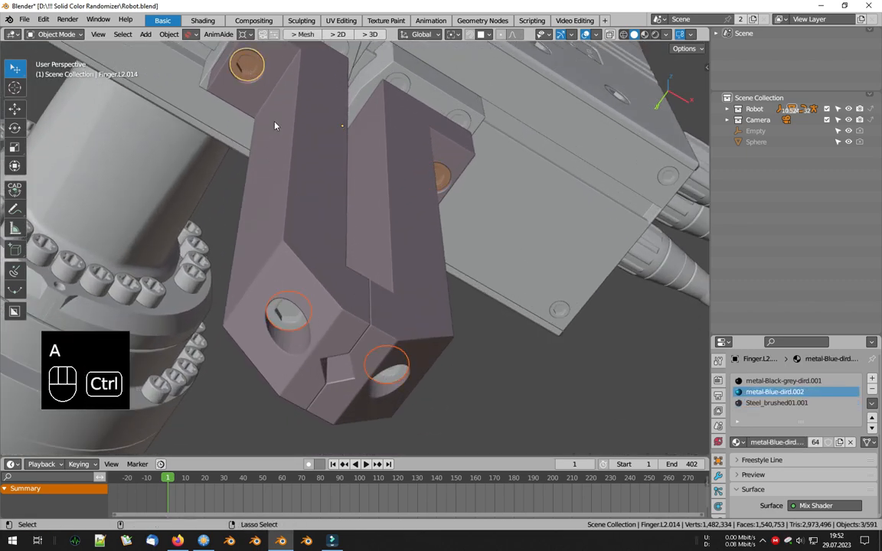
pyautogui.hotkey('shift', 'ctrl', 'c')
# Test selecting gripper parts by matching object color, ending with both fingers selected
pyautogui.keyDown('alt'); pyautogui.keyDown('shift'); pyautogui.moveTo(413, 109); pyautogui.dragTo(414, 215); pyautogui.keyUp('shift'); pyautogui.keyUp('alt')
pyautogui.keyDown('alt'); pyautogui.moveTo(414, 215); pyautogui.dragTo(367, 268, button='right'); pyautogui.keyUp('alt')
pyautogui.press('a')
pyautogui.doubleClick(321, 381)
pyautogui.press('pagedown')
pyautogui.keyDown('alt'); pyautogui.moveTo(363, 343); pyautogui.dragTo(378, 304); pyautogui.keyUp('alt')
pyautogui.press('pagedown')
pyautogui.press('a')
pyautogui.doubleClick(339, 281)
pyautogui.press('pagedown')
pyautogui.press('pagedown')
# Select the two mounting blocks above the gripper fingers and give them a shared random color
pyautogui.keyDown('alt'); pyautogui.keyDown('shift'); pyautogui.moveTo(327, 70); pyautogui.dragTo(342, 235); pyautogui.keyUp('shift'); pyautogui.keyUp('alt')
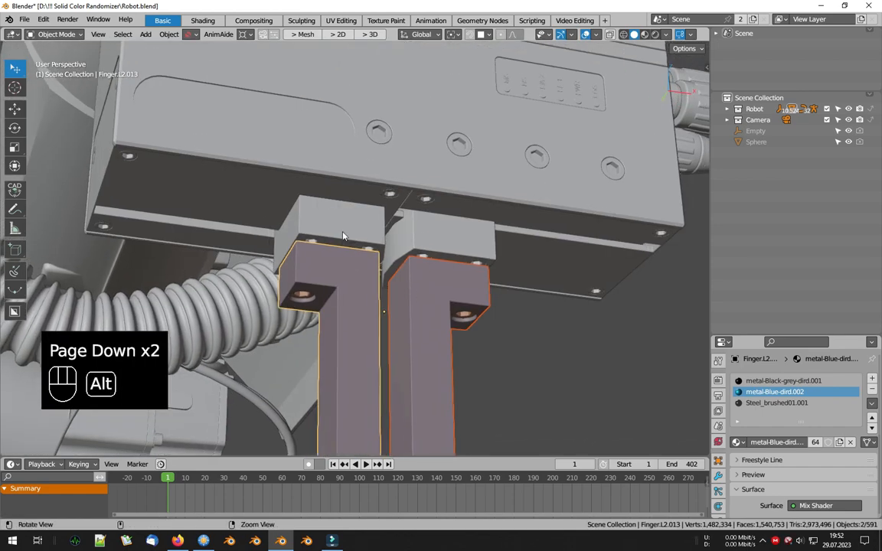
pyautogui.keyDown('alt'); pyautogui.moveTo(343, 234); pyautogui.dragTo(321, 220, button='right'); pyautogui.keyUp('alt')
pyautogui.press('a')
pyautogui.click(321, 220)
pyautogui.keyDown('alt'); pyautogui.moveTo(321, 220); pyautogui.dragTo(263, 263); pyautogui.keyUp('alt')
pyautogui.press('a')
pyautogui.click(257, 282)
pyautogui.keyDown('alt'); pyautogui.moveTo(319, 259); pyautogui.dragTo(325, 262); pyautogui.keyUp('alt')
pyautogui.click(385, 264)
pyautogui.keyDown('shift'); pyautogui.click(532, 299); pyautogui.keyUp('shift')
pyautogui.press('f')
# Select the eight bolts between the fingers and their mounting blocks and give them a shared random color
pyautogui.keyDown('alt'); pyautogui.keyDown('shift'); pyautogui.moveTo(524, 283); pyautogui.dragTo(490, 164); pyautogui.keyUp('shift'); pyautogui.keyUp('alt')
pyautogui.keyDown('alt'); pyautogui.moveTo(489, 164); pyautogui.dragTo(417, 190, button='right'); pyautogui.keyUp('alt')
pyautogui.press('a')
pyautogui.click(239, 156)
pyautogui.keyDown('shift'); pyautogui.click(503, 241); pyautogui.keyUp('shift')
pyautogui.press('a')
pyautogui.click(366, 196)
pyautogui.keyDown('shift'); pyautogui.click(235, 162); pyautogui.keyUp('shift')
pyautogui.keyDown('alt'); pyautogui.moveTo(536, 236); pyautogui.dragTo(511, 227, button='right'); pyautogui.keyUp('alt')
pyautogui.keyDown('shift'); pyautogui.click(484, 235); pyautogui.keyUp('shift')
pyautogui.keyDown('shift'); pyautogui.click(627, 277); pyautogui.keyUp('shift')
pyautogui.keyDown('alt'); pyautogui.moveTo(622, 276); pyautogui.dragTo(321, 105); pyautogui.keyUp('alt')
pyautogui.keyDown('shift'); pyautogui.click(292, 80); pyautogui.keyUp('shift')
pyautogui.keyDown('shift'); pyautogui.click(401, 164); pyautogui.keyUp('shift')
pyautogui.keyDown('shift'); pyautogui.click(488, 241); pyautogui.keyUp('shift')
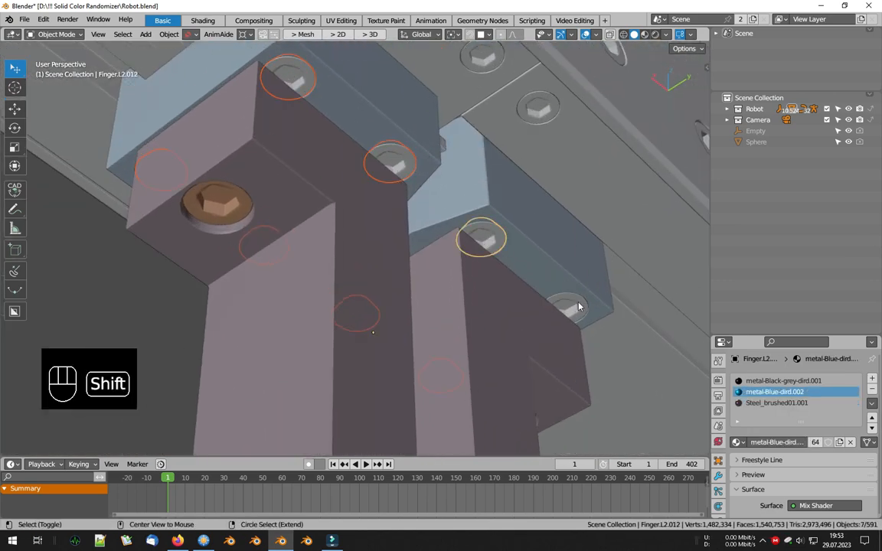
pyautogui.keyDown('shift'); pyautogui.click(571, 308); pyautogui.keyUp('shift')
pyautogui.press('f')
pyautogui.press('f')
# Select the gripper's main body and give it a random object color
pyautogui.keyDown('alt'); pyautogui.moveTo(359, 222); pyautogui.dragTo(502, 161); pyautogui.keyUp('alt')
pyautogui.keyDown('alt'); pyautogui.keyDown('shift'); pyautogui.moveTo(501, 160); pyautogui.dragTo(490, 250); pyautogui.keyUp('shift'); pyautogui.keyUp('alt')
pyautogui.scroll(-4, 488, 240)
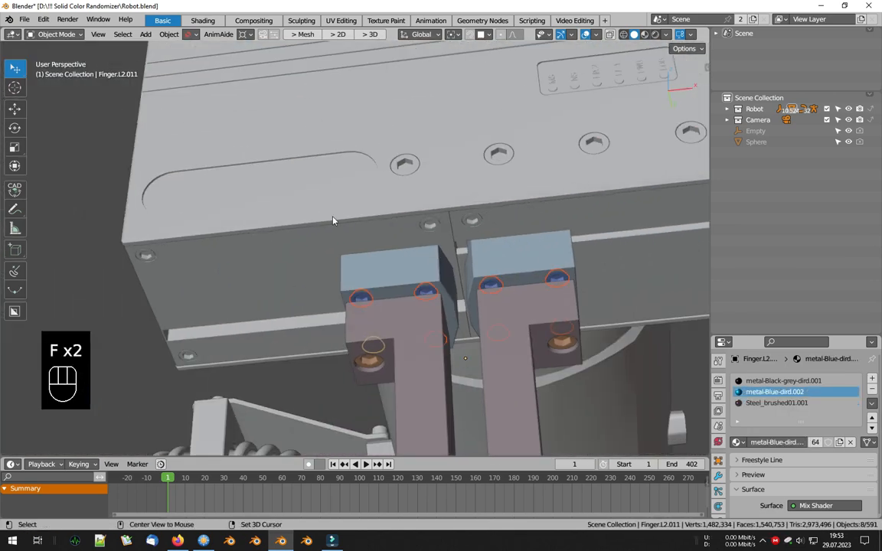
pyautogui.press('a')
pyautogui.click(380, 225)
pyautogui.scroll(-3, 380, 222)
pyautogui.keyDown('alt'); pyautogui.moveTo(386, 213); pyautogui.dragTo(433, 213); pyautogui.keyUp('alt')
pyautogui.press('f')
# Select the mounting bracket on top of the gripper body and give it a random color
pyautogui.keyDown('alt'); pyautogui.keyDown('shift'); pyautogui.moveTo(433, 213); pyautogui.dragTo(463, 252); pyautogui.keyUp('shift'); pyautogui.keyUp('alt')
pyautogui.scroll(2, 376, 151)
pyautogui.press('a')
pyautogui.click(376, 152)
pyautogui.press('f')
# Select the four bolts on the bracket's lower plate and give them a shared random color
pyautogui.keyDown('alt'); pyautogui.moveTo(440, 147); pyautogui.dragTo(451, 160); pyautogui.keyUp('alt')
pyautogui.scroll(4, 389, 170)
pyautogui.press('a')
pyautogui.click(394, 211)
pyautogui.keyDown('shift'); pyautogui.click(334, 171); pyautogui.keyUp('shift')
pyautogui.keyDown('alt'); pyautogui.moveTo(335, 171); pyautogui.dragTo(445, 185); pyautogui.keyUp('alt')
pyautogui.keyDown('shift'); pyautogui.click(499, 222); pyautogui.keyUp('shift')
pyautogui.keyDown('shift'); pyautogui.click(538, 176); pyautogui.keyUp('shift')
pyautogui.press('f')
# Select the four bolts under the bracket's upper plate and give them a shared random color
pyautogui.scroll(-5, 505, 171)
pyautogui.keyDown('alt'); pyautogui.moveTo(505, 171); pyautogui.dragTo(507, 131); pyautogui.keyUp('alt')
pyautogui.keyDown('alt'); pyautogui.keyDown('shift'); pyautogui.moveTo(481, 99); pyautogui.dragTo(490, 161); pyautogui.keyUp('shift'); pyautogui.keyUp('alt')
pyautogui.hotkey('alt', 'u')
pyautogui.press('a')
pyautogui.click(276, 223)
pyautogui.keyDown('shift'); pyautogui.click(257, 255); pyautogui.keyUp('shift')
pyautogui.keyDown('shift'); pyautogui.click(535, 277); pyautogui.keyUp('shift')
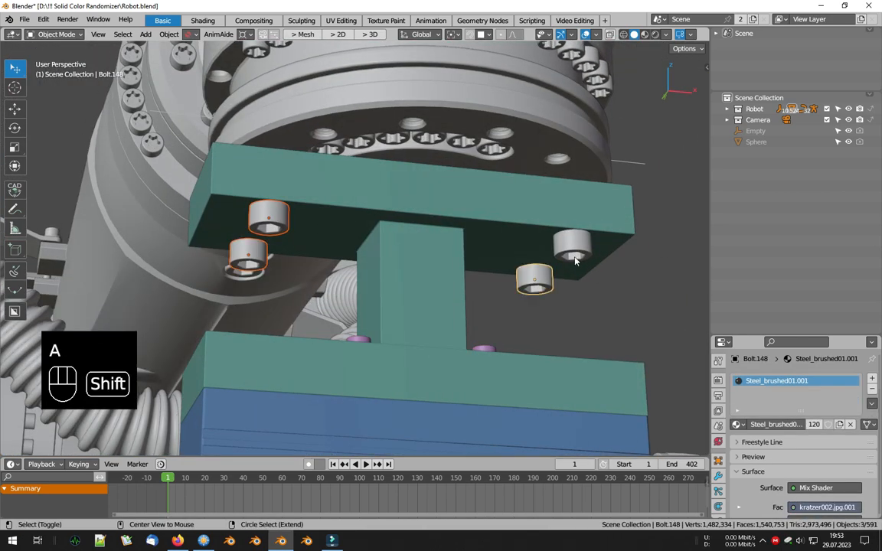
pyautogui.keyDown('shift'); pyautogui.click(573, 245); pyautogui.keyUp('shift')
pyautogui.press('f')
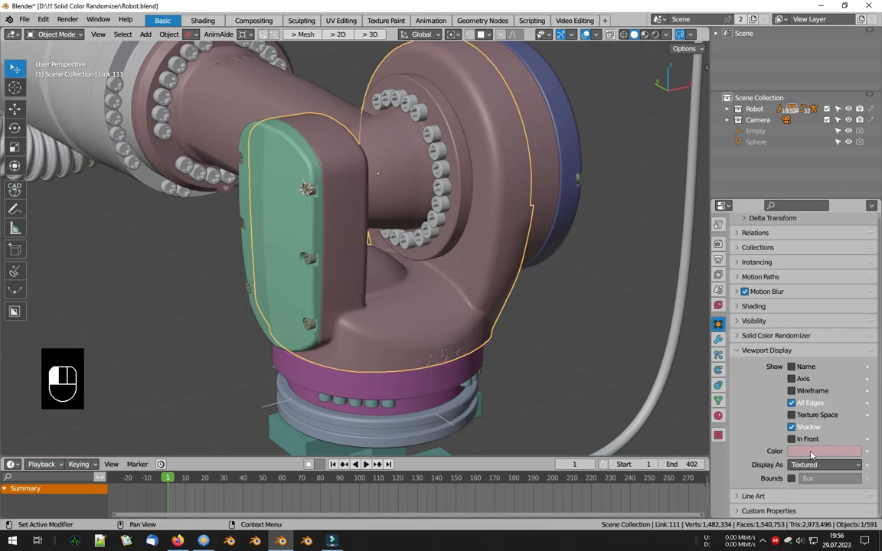
# Change the viewport display color of the wrist housing above the purple flange to light orange
pyautogui.click(810, 452)
pyautogui.moveTo(790, 372); pyautogui.dragTo(771, 372)
pyautogui.moveTo(823, 310); pyautogui.dragTo(813, 283)
pyautogui.press('a')
# Copy the wrist housing's orange color to the adjoining arm link with the add-on's Copy Color command
pyautogui.click(408, 136)
pyautogui.keyDown('shift'); pyautogui.click(493, 161); pyautogui.keyUp('shift')
pyautogui.click(169, 34)
pyautogui.moveTo(205, 480)
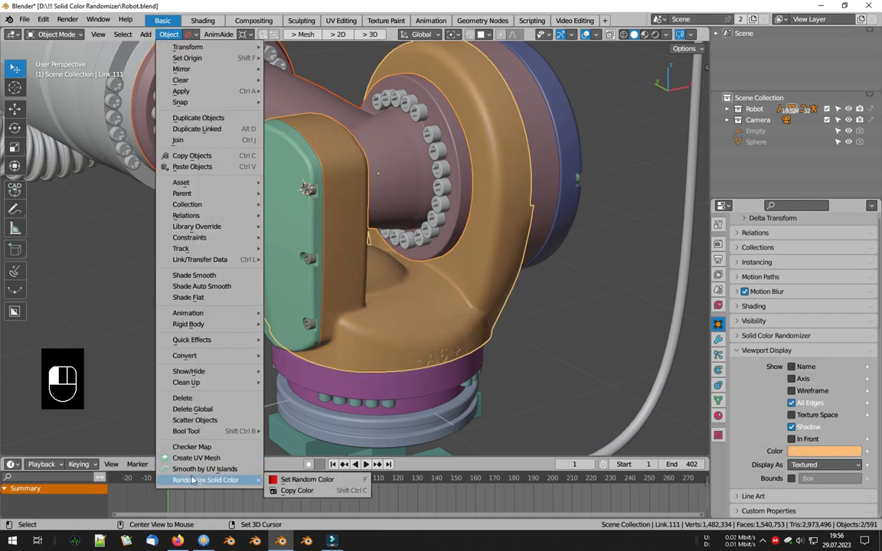
pyautogui.click(297, 491)
pyautogui.press('a')
# Copy the orange color from the arm link to the large forearm body behind it
pyautogui.keyDown('alt'); pyautogui.keyDown('shift'); pyautogui.moveTo(268, 165); pyautogui.dragTo(397, 319); pyautogui.keyUp('shift'); pyautogui.keyUp('alt')
pyautogui.scroll(-1, 398, 320)
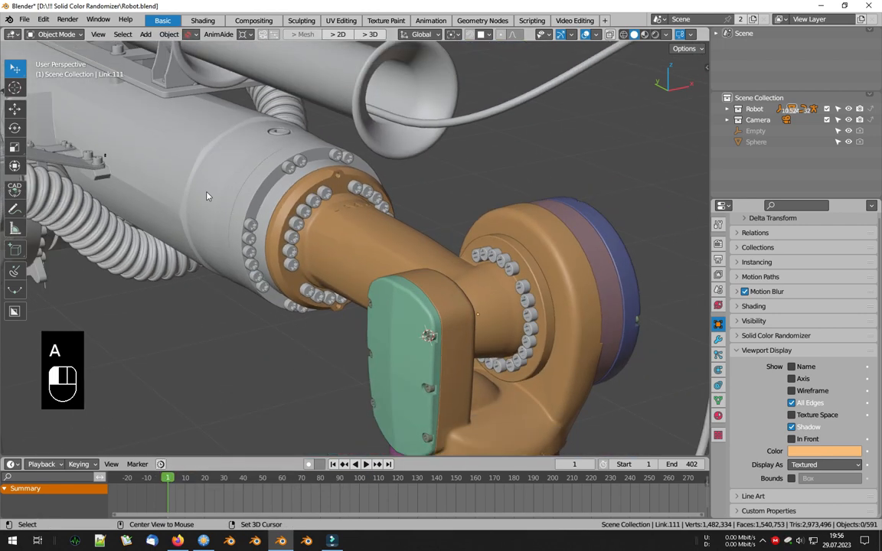
pyautogui.click(208, 195)
pyautogui.keyDown('shift'); pyautogui.click(365, 262); pyautogui.keyUp('shift')
pyautogui.hotkey('ctrl', 'shift', 'c')
pyautogui.press('a')
# Select all the bolts in the ring around the wrist joint and copy the teal color of the purple flange's bolts to them
pyautogui.press('x')
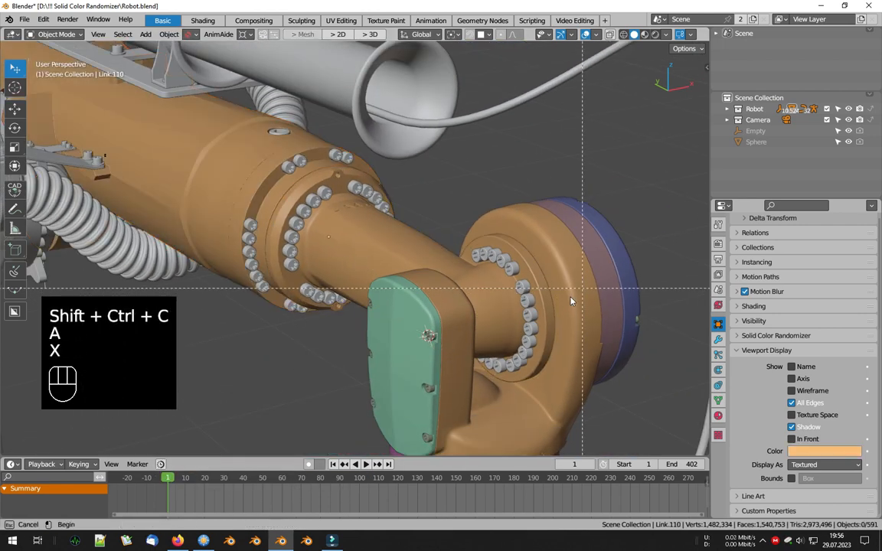
pyautogui.moveTo(576, 295); pyautogui.dragTo(411, 395)
pyautogui.moveTo(391, 294); pyautogui.dragTo(350, 244, button='middle')
pyautogui.click(298, 352)
pyautogui.keyDown('shift'); pyautogui.click(346, 377); pyautogui.keyUp('shift')
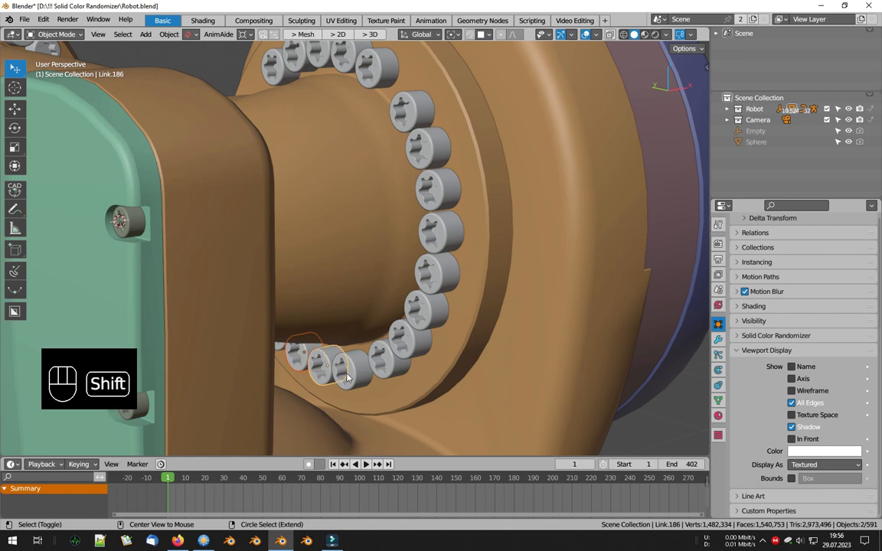
pyautogui.keyDown('shift'); pyautogui.click(426, 152); pyautogui.keyUp('shift')
pyautogui.keyDown('shift'); pyautogui.click(411, 115); pyautogui.keyUp('shift')
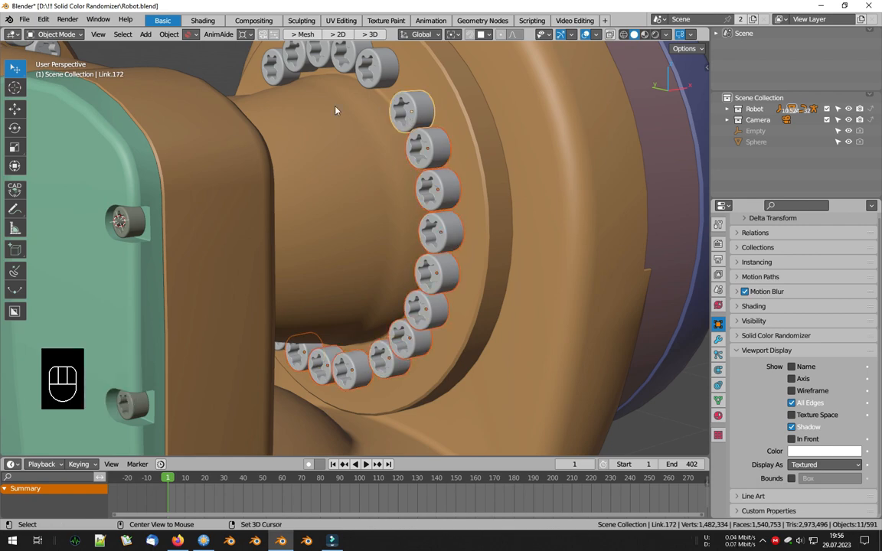
pyautogui.middleClick(315, 102)
pyautogui.scroll(2, 344, 138)
pyautogui.keyDown('shift'); pyautogui.click(444, 194); pyautogui.keyUp('shift')
pyautogui.keyDown('shift'); pyautogui.click(404, 170); pyautogui.keyUp('shift')
pyautogui.keyDown('shift'); pyautogui.click(287, 181); pyautogui.keyUp('shift')
pyautogui.scroll(-8, 289, 196)
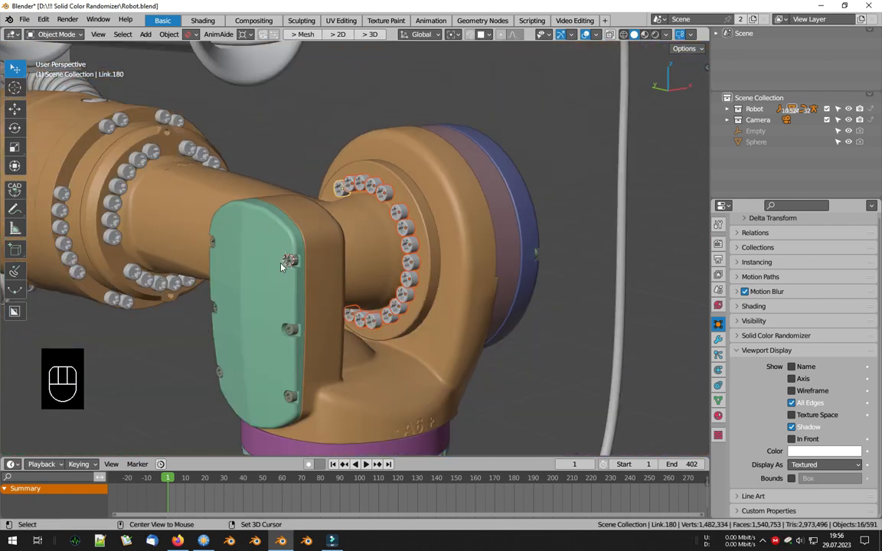
pyautogui.press('w')
pyautogui.keyDown('alt'); pyautogui.moveTo(289, 260); pyautogui.dragTo(383, 321); pyautogui.keyUp('alt')
pyautogui.scroll(7, 192, 325)
pyautogui.keyDown('shift'); pyautogui.click(167, 347); pyautogui.keyUp('shift')
pyautogui.scroll(-6, 298, 330)
pyautogui.keyDown('alt'); pyautogui.moveTo(320, 330); pyautogui.dragTo(176, 317); pyautogui.keyUp('alt')
pyautogui.press('x')
pyautogui.moveTo(440, 319); pyautogui.dragTo(308, 418)
pyautogui.keyDown('shift'); pyautogui.click(380, 306); pyautogui.keyUp('shift')
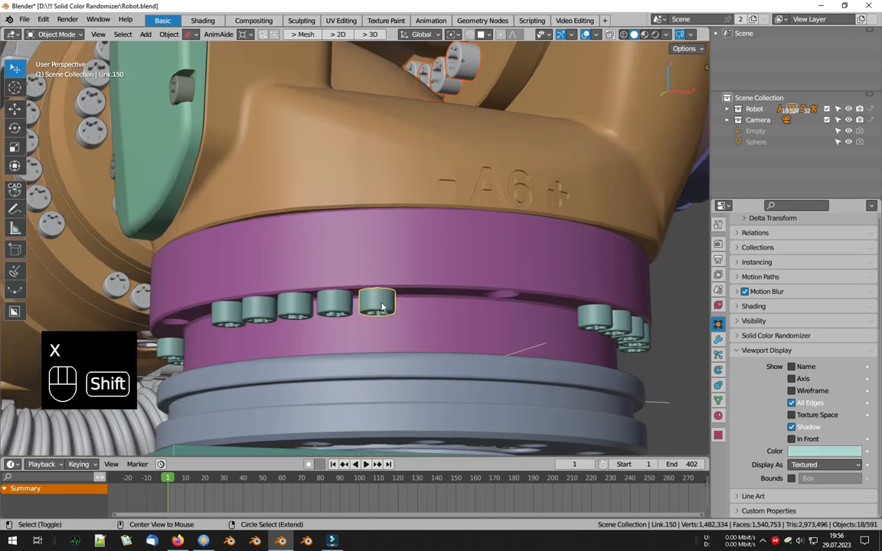
pyautogui.hotkey('ctrl', 'shift', 'c')
pyautogui.keyDown('alt'); pyautogui.moveTo(482, 218); pyautogui.dragTo(451, 293, button='right'); pyautogui.keyUp('alt')
pyautogui.scroll(3, 427, 308)
pyautogui.press('a')
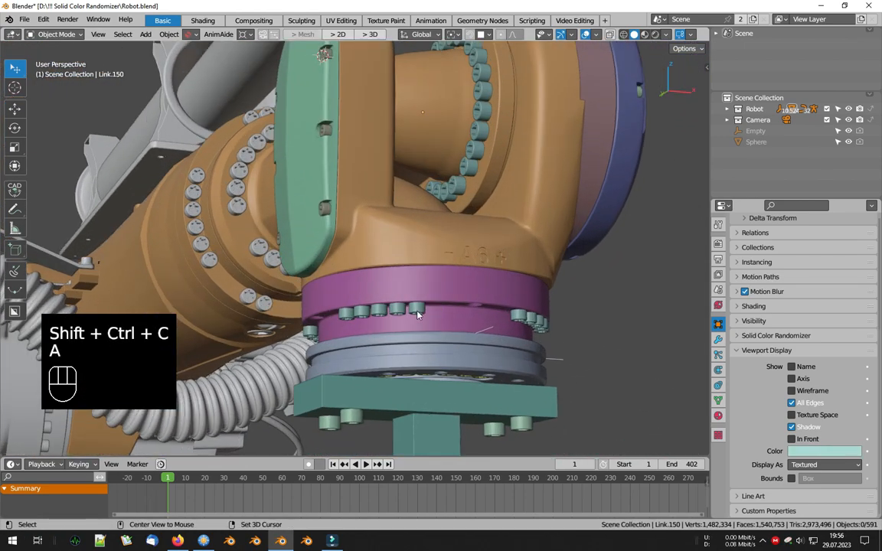
# Select the three cable connectors beside the blue gripper body and re-roll their shared random color until it is light blue
pyautogui.press('pagedown')
pyautogui.keyDown('alt'); pyautogui.moveTo(386, 262); pyautogui.dragTo(441, 300); pyautogui.keyUp('alt')
pyautogui.keyDown('alt'); pyautogui.keyDown('shift'); pyautogui.moveTo(441, 300); pyautogui.dragTo(405, 361); pyautogui.keyUp('shift'); pyautogui.keyUp('alt')
pyautogui.press('pagedown')
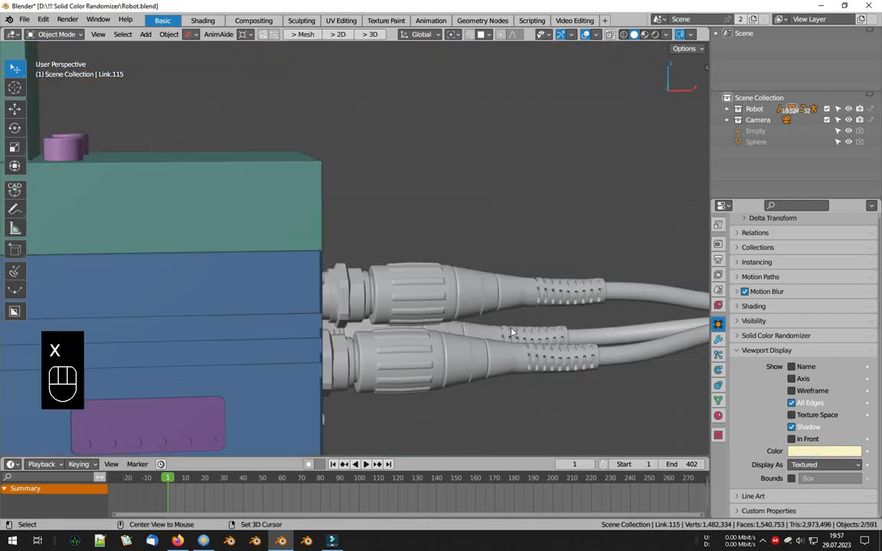
pyautogui.keyDown('alt'); pyautogui.moveTo(512, 333); pyautogui.dragTo(522, 353); pyautogui.keyUp('alt')
pyautogui.press('a')
pyautogui.press('c')
pyautogui.moveTo(427, 230); pyautogui.dragTo(462, 371)
pyautogui.press('f')
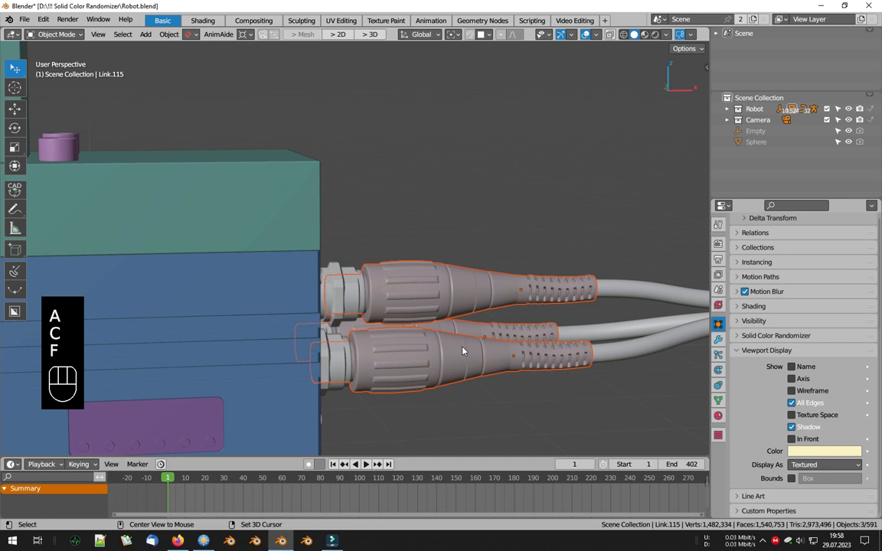
pyautogui.press('f')
pyautogui.press('f')
pyautogui.press('f')
# Copy the connectors' light blue color to the thin cables coming out of them
pyautogui.keyDown('alt'); pyautogui.keyDown('shift'); pyautogui.moveTo(478, 349); pyautogui.dragTo(427, 313); pyautogui.keyUp('shift'); pyautogui.keyUp('alt')
pyautogui.press('a')
pyautogui.press('c')
pyautogui.moveTo(452, 249); pyautogui.dragTo(337, 323)
pyautogui.keyDown('shift'); pyautogui.click(312, 333); pyautogui.keyUp('shift')
pyautogui.hotkey('ctrl', 'shift', 'c')
# Copy the thin cable's light blue color to the thick cable they run into
pyautogui.scroll(-4, 427, 340)
pyautogui.press('a')
pyautogui.press('c')
pyautogui.moveTo(413, 220); pyautogui.dragTo(524, 337)
pyautogui.keyDown('shift'); pyautogui.click(377, 284); pyautogui.keyUp('shift')
pyautogui.hotkey('ctrl', 'shift', 'c')
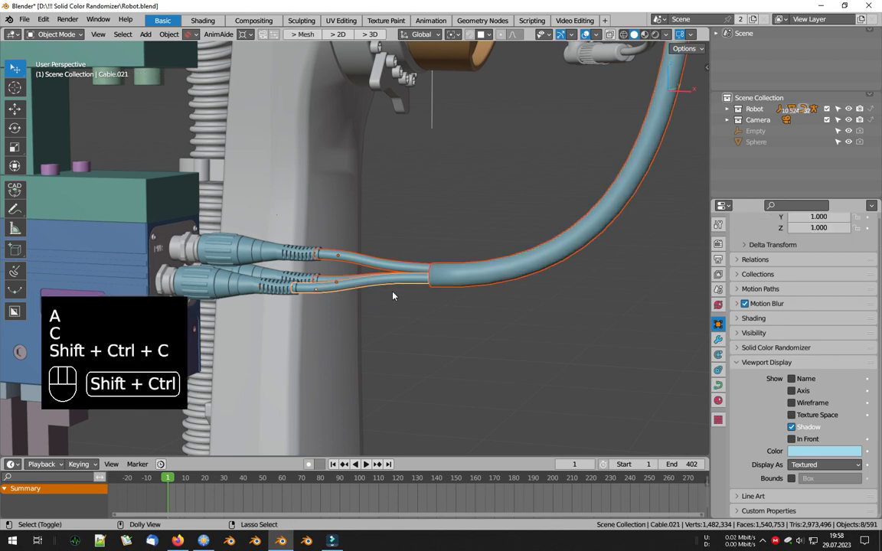
pyautogui.press('a')
# Select the plug plate behind the cable connectors and give it a random color
pyautogui.scroll(-7, 392, 293)
pyautogui.keyDown('alt'); pyautogui.keyDown('shift'); pyautogui.moveTo(432, 275); pyautogui.dragTo(495, 319); pyautogui.keyUp('shift'); pyautogui.keyUp('alt')
pyautogui.press('x')
pyautogui.moveTo(370, 313); pyautogui.dragTo(469, 395)
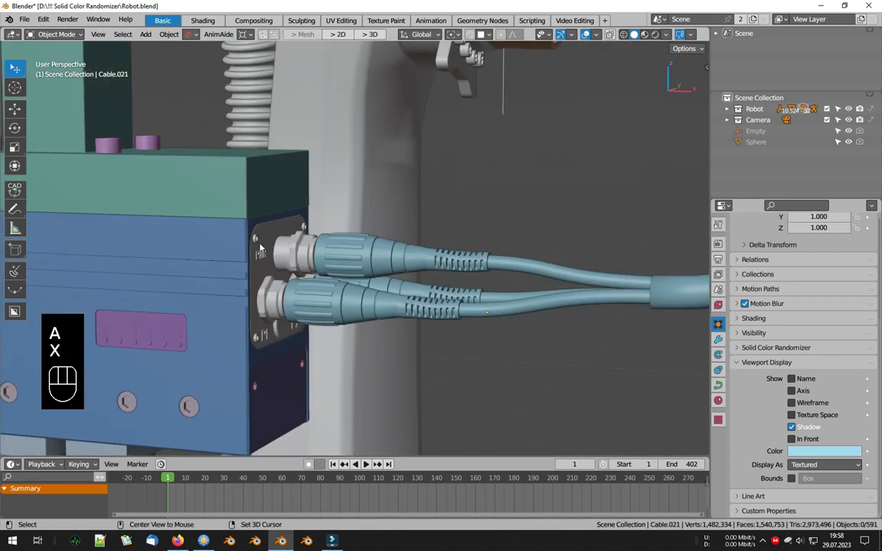
pyautogui.press('x')
pyautogui.moveTo(233, 214); pyautogui.dragTo(343, 344)
pyautogui.doubleClick(461, 284)
# Filter the add-ons in the preferences with "solid" and expand the Solid Color Randomizer settings
pyautogui.press('pagedown')
pyautogui.scroll(-8, 452, 262)
pyautogui.keyDown('alt'); pyautogui.moveTo(602, 264); pyautogui.dragTo(561, 213); pyautogui.keyUp('alt')
pyautogui.press('pagedown')
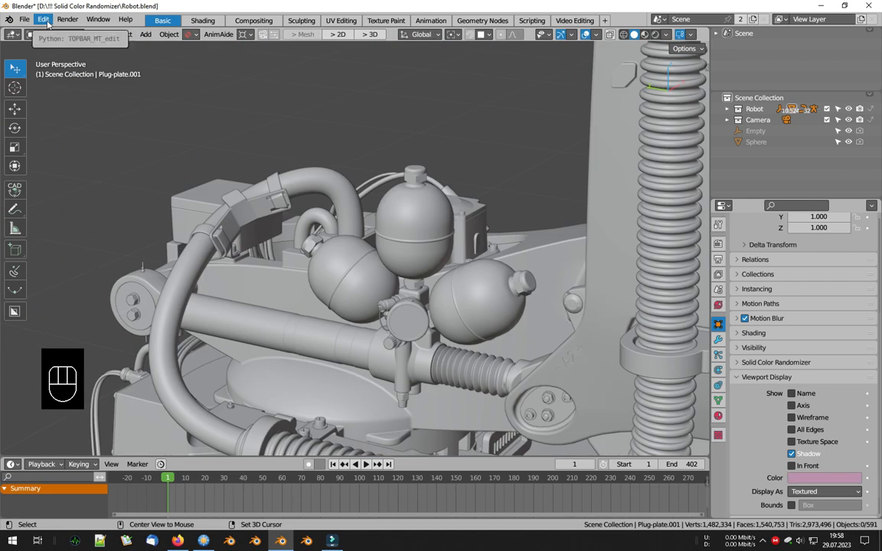
pyautogui.click(46, 20)
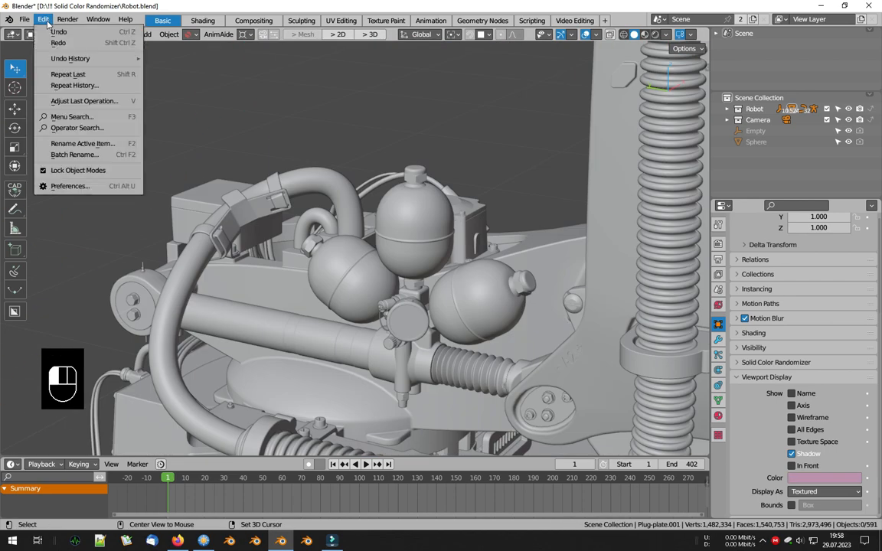
pyautogui.click(67, 172)
pyautogui.moveTo(233, 45); pyautogui.dragTo(438, 120)
pyautogui.write('solid')
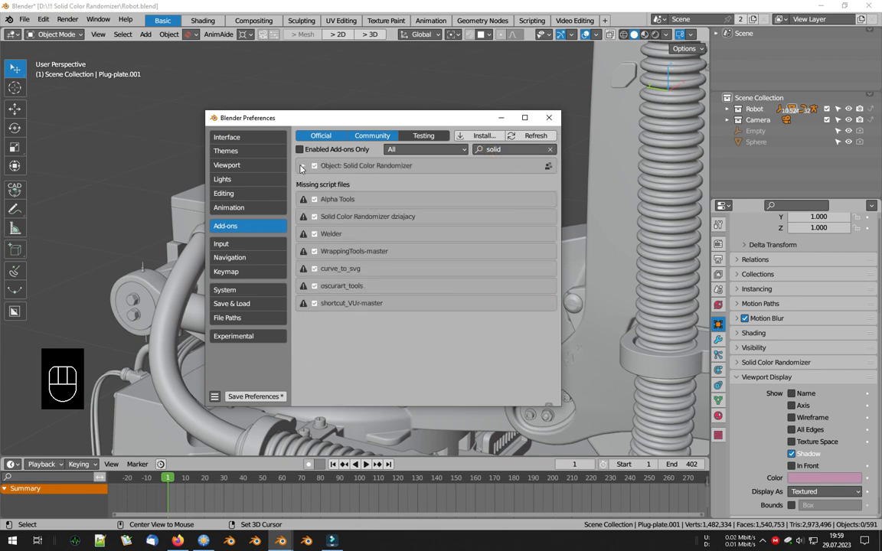
pyautogui.click(301, 166)
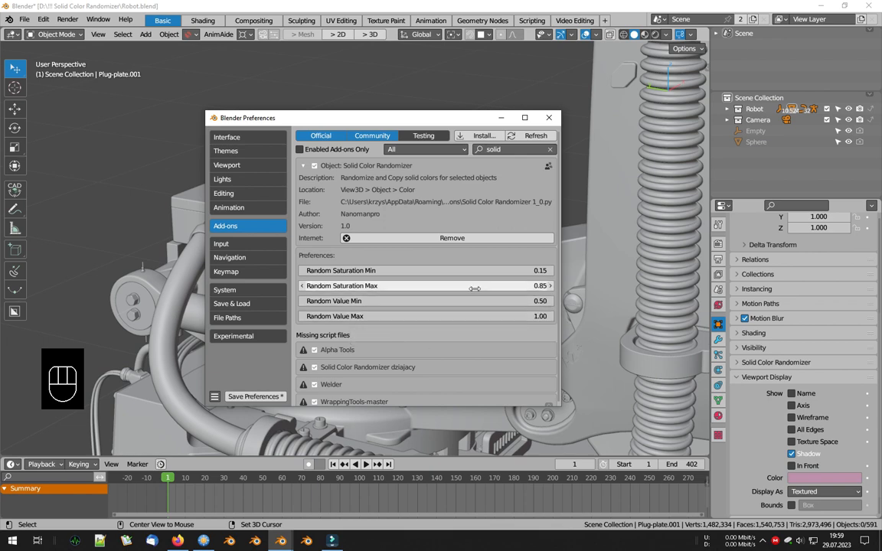
# Set the add-on's random saturation range to 0.5 minimum and 1.00 maximum
pyautogui.click(491, 270)
pyautogui.write('.5')
pyautogui.press('Return')
pyautogui.click(503, 117)
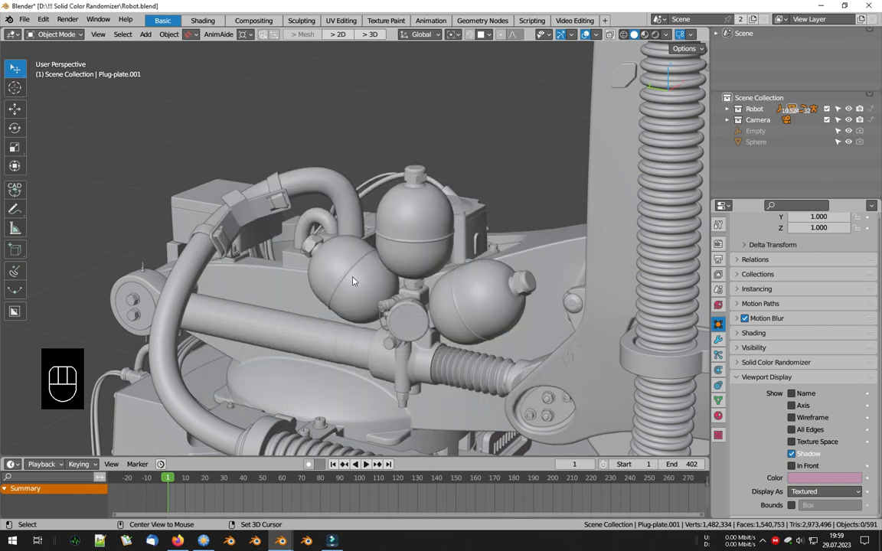
# Select the three egg-shaped tanks on the shock absorber and give them a shared random color
pyautogui.click(361, 276)
pyautogui.keyDown('shift'); pyautogui.click(439, 251); pyautogui.keyUp('shift')
pyautogui.keyDown('shift'); pyautogui.click(481, 302); pyautogui.keyUp('shift')
pyautogui.press('f')
pyautogui.keyDown('alt'); pyautogui.moveTo(406, 316); pyautogui.dragTo(402, 314, button='right'); pyautogui.keyUp('alt')
# Select the round pressure gauge between the tanks and give it a random color
pyautogui.press('a')
pyautogui.click(401, 315)
pyautogui.press('f')
pyautogui.moveTo(401, 314); pyautogui.dragTo(397, 310)
pyautogui.press('w')
pyautogui.keyDown('alt'); pyautogui.moveTo(185, 266); pyautogui.dragTo(414, 221); pyautogui.keyUp('alt')
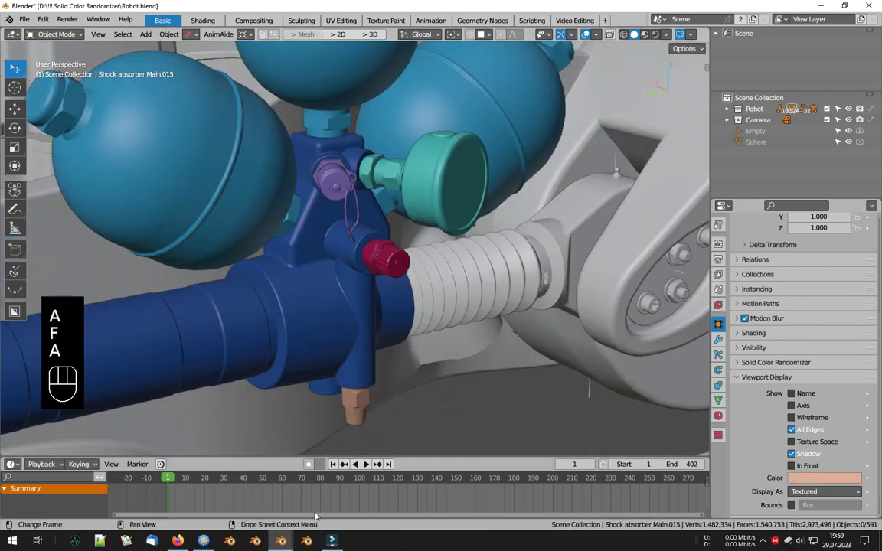
# Narrow the add-on's random saturation range to 0.1 minimum and 0.2 maximum
pyautogui.moveTo(281, 541)
pyautogui.click(335, 502)
pyautogui.doubleClick(488, 271)
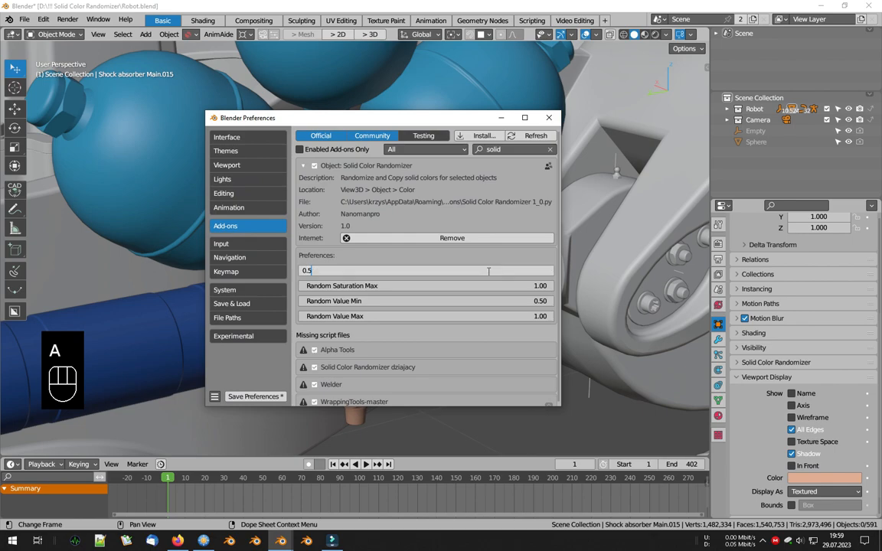
pyautogui.write('.1')
pyautogui.press('Tab')
pyautogui.press('Return')
pyautogui.click(501, 119)
# Select the large lower arm beside the shock absorber and give it a random pale color
pyautogui.scroll(-4, 490, 168)
pyautogui.keyDown('alt'); pyautogui.keyDown('shift'); pyautogui.moveTo(474, 244); pyautogui.dragTo(393, 285); pyautogui.keyUp('shift'); pyautogui.keyUp('alt')
pyautogui.scroll(4, 437, 235)
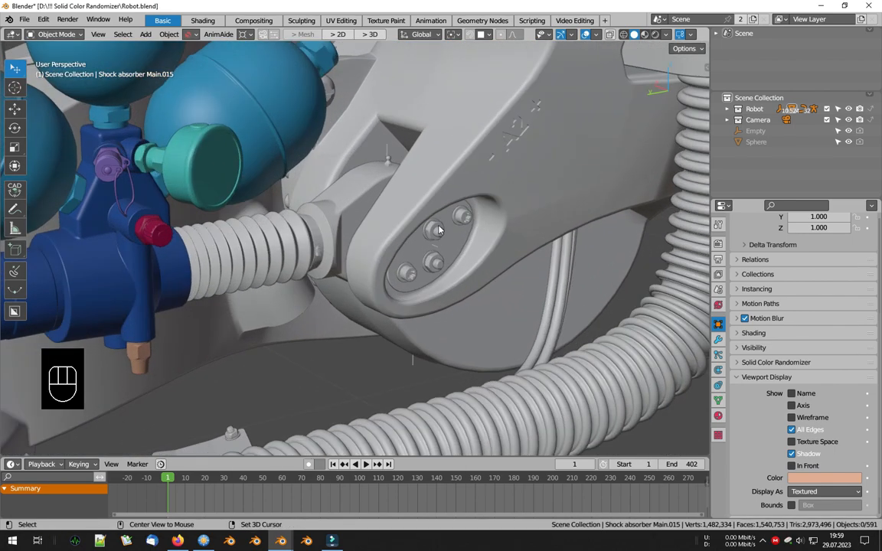
pyautogui.click(438, 236)
pyautogui.scroll(2, 451, 260)
pyautogui.press('a')
pyautogui.click(340, 230)
pyautogui.press('f')
# Select the shock absorber's ribbed bellows and give it a random pale color
pyautogui.scroll(-5, 340, 230)
pyautogui.press('x')
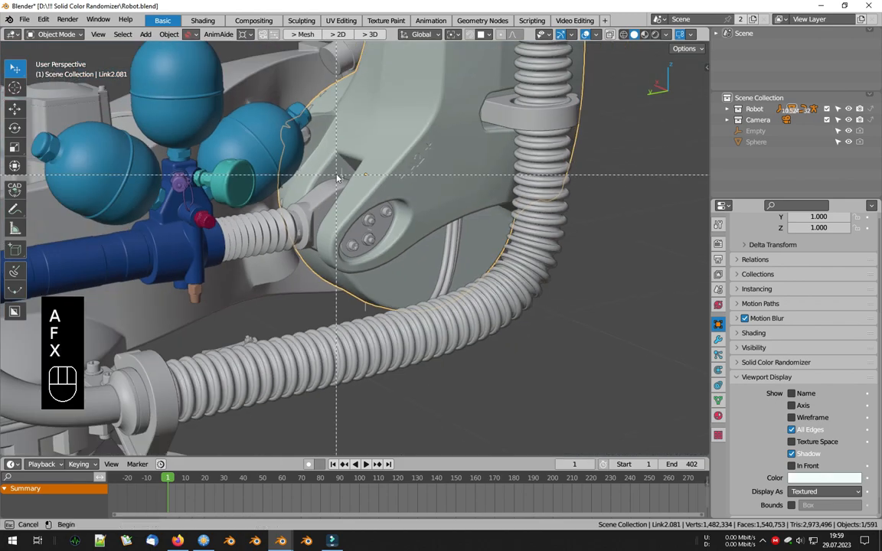
pyautogui.moveTo(138, 172); pyautogui.dragTo(348, 275)
pyautogui.press('a')
pyautogui.click(402, 272)
pyautogui.scroll(-3, 402, 272)
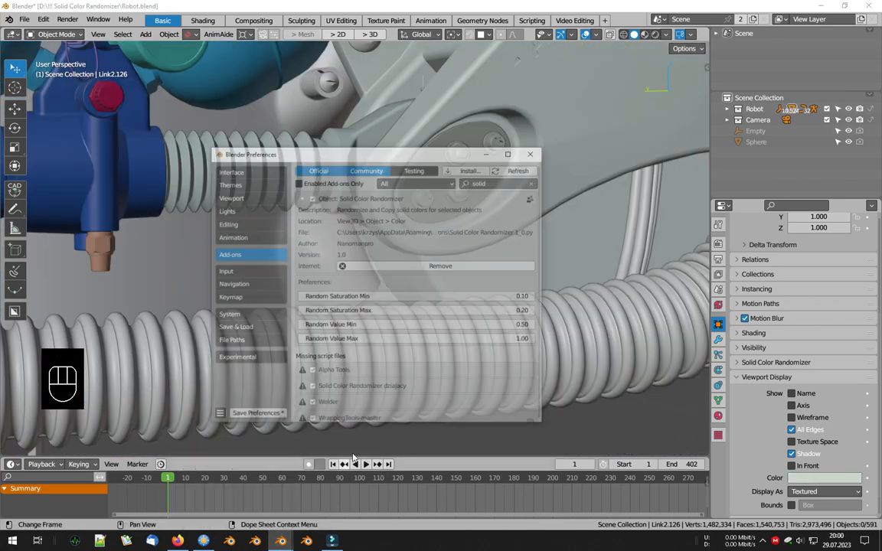
# Set the add-on's maximum random saturation to 0.85 and its random value range to 0.1 minimum and 0.2 maximum
pyautogui.click(488, 285)
pyautogui.write('0.85')
pyautogui.press('Return')
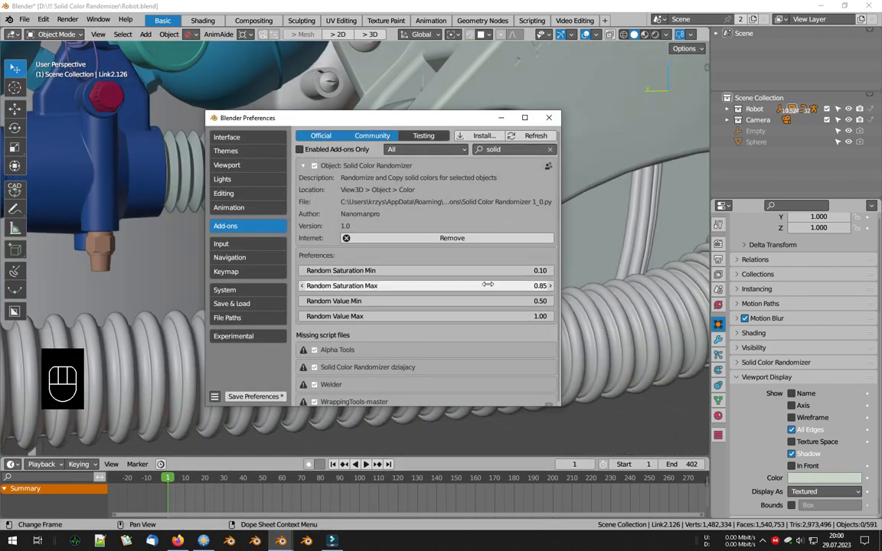
pyautogui.click(483, 304)
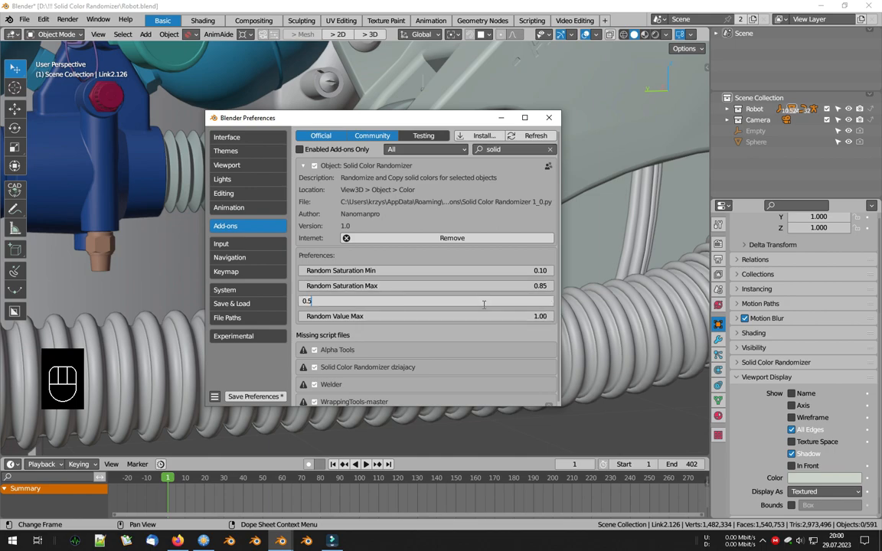
pyautogui.press('Tab')
pyautogui.write('.2')
pyautogui.press('Return')
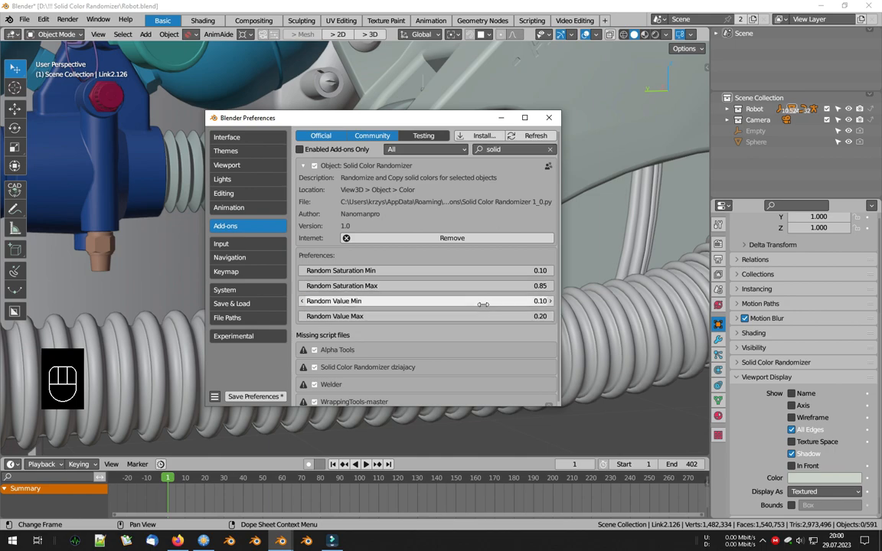
pyautogui.click(502, 118)
# Select the two forklift guide brackets on the robot base and give them a shared random dark color
pyautogui.keyDown('alt'); pyautogui.moveTo(281, 201); pyautogui.dragTo(362, 217, button='right'); pyautogui.keyUp('alt')
pyautogui.keyDown('alt'); pyautogui.moveTo(362, 217); pyautogui.dragTo(309, 242); pyautogui.keyUp('alt')
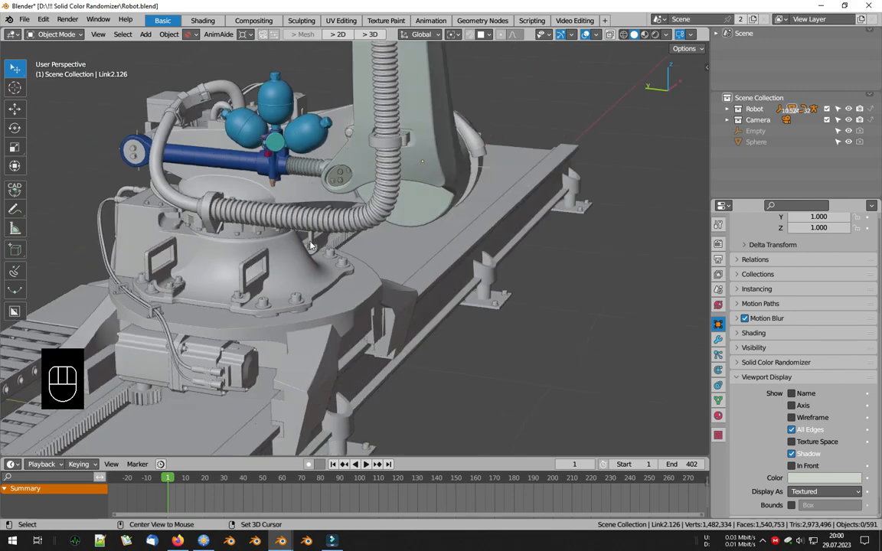
pyautogui.press('x')
pyautogui.click(263, 259)
pyautogui.keyDown('shift'); pyautogui.click(499, 249); pyautogui.keyUp('shift')
pyautogui.press('f')
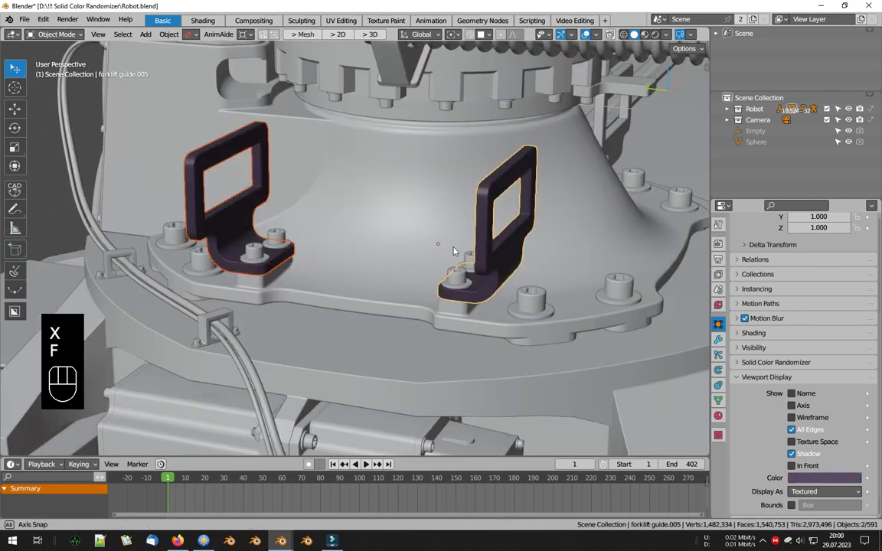
# Select the four bolts fastening the forklift guides and copy the guides' dark color to them
pyautogui.keyDown('alt'); pyautogui.moveTo(453, 250); pyautogui.dragTo(507, 230); pyautogui.keyUp('alt')
pyautogui.press('x')
pyautogui.moveTo(428, 204); pyautogui.dragTo(184, 295)
pyautogui.press('a')
pyautogui.click(408, 241)
pyautogui.keyDown('shift'); pyautogui.click(359, 224); pyautogui.keyUp('shift')
pyautogui.keyDown('alt'); pyautogui.moveTo(400, 249); pyautogui.dragTo(329, 280); pyautogui.keyUp('alt')
pyautogui.keyDown('shift'); pyautogui.click(241, 254); pyautogui.keyUp('shift')
pyautogui.keyDown('shift'); pyautogui.click(241, 217); pyautogui.keyUp('shift')
pyautogui.keyDown('shift'); pyautogui.click(184, 252); pyautogui.keyUp('shift')
pyautogui.hotkey('ctrl', 'shift', 'c')
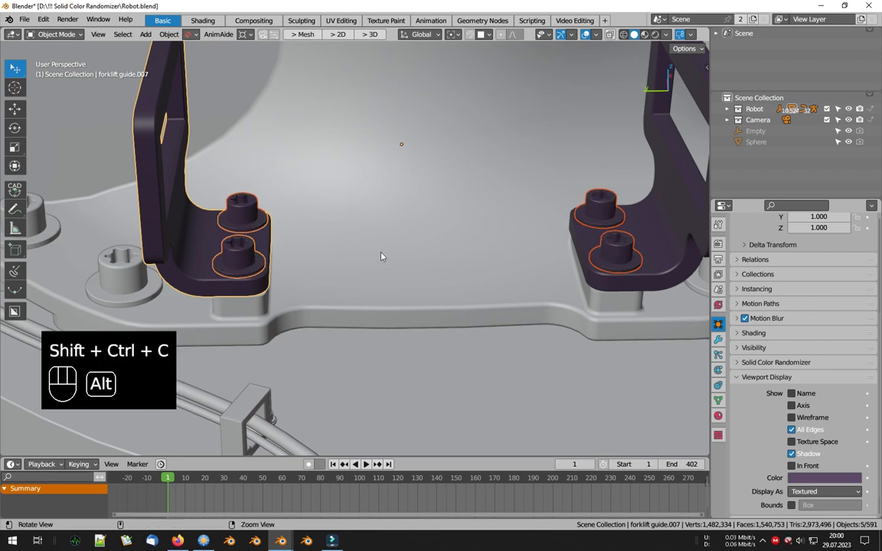
pyautogui.keyDown('alt'); pyautogui.moveTo(383, 255); pyautogui.dragTo(429, 260, button='right'); pyautogui.keyUp('alt')
pyautogui.press('a')
# Restore the add-on's random value range to 0.5 minimum and 1 maximum, and save the preferences
pyautogui.moveTo(281, 541)
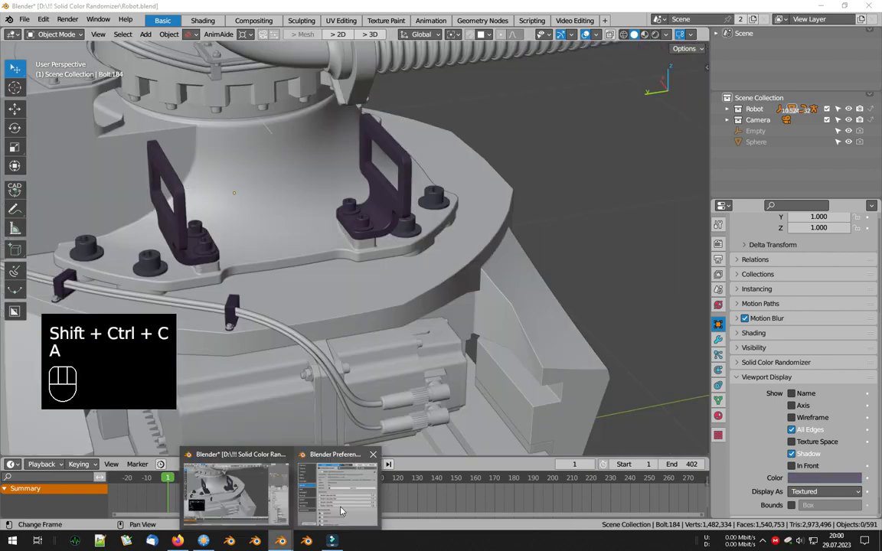
pyautogui.click(341, 512)
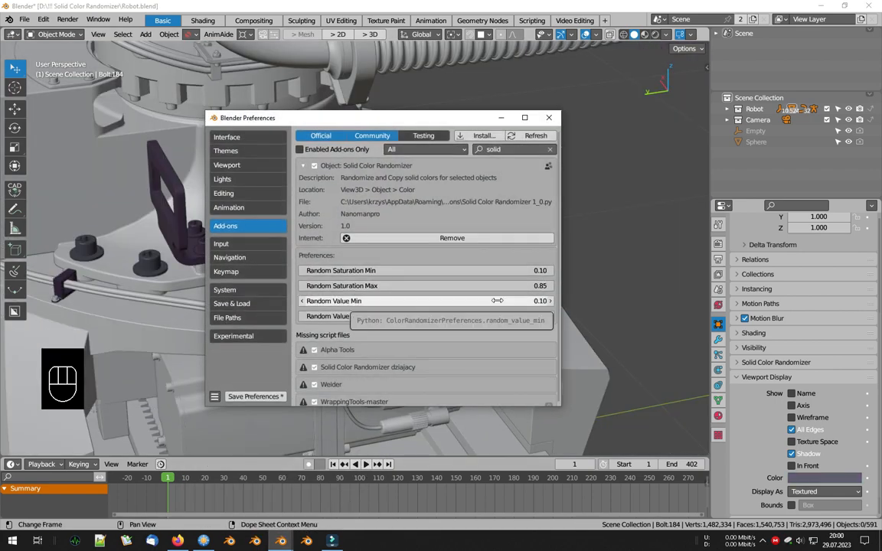
pyautogui.click(505, 300)
pyautogui.write('0.5')
pyautogui.press('Tab')
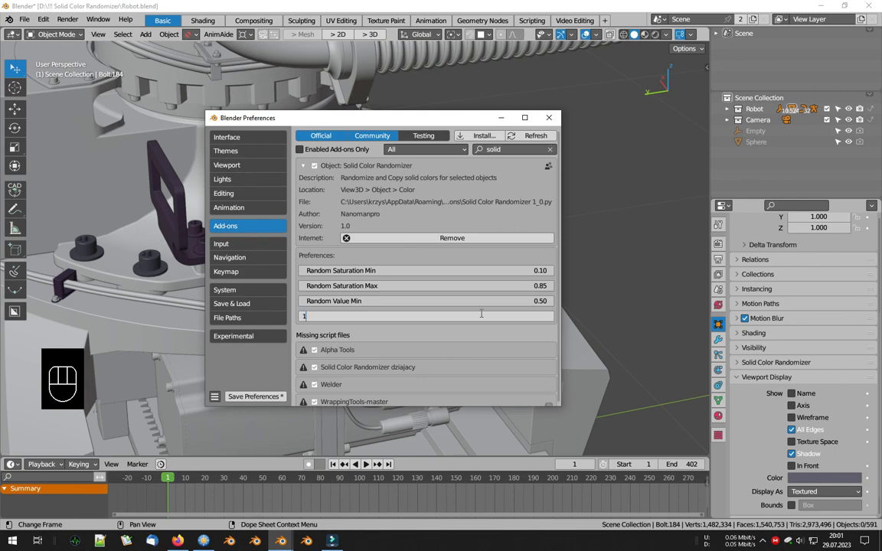
pyautogui.press('Return')
pyautogui.click(262, 397)
pyautogui.click(505, 120)
# Select the long ribbed hose running along the lower arm and give it a random color
pyautogui.scroll(-3, 391, 328)
pyautogui.moveTo(390, 328); pyautogui.dragTo(462, 319, button='middle')
pyautogui.click(458, 359)
pyautogui.press('f')
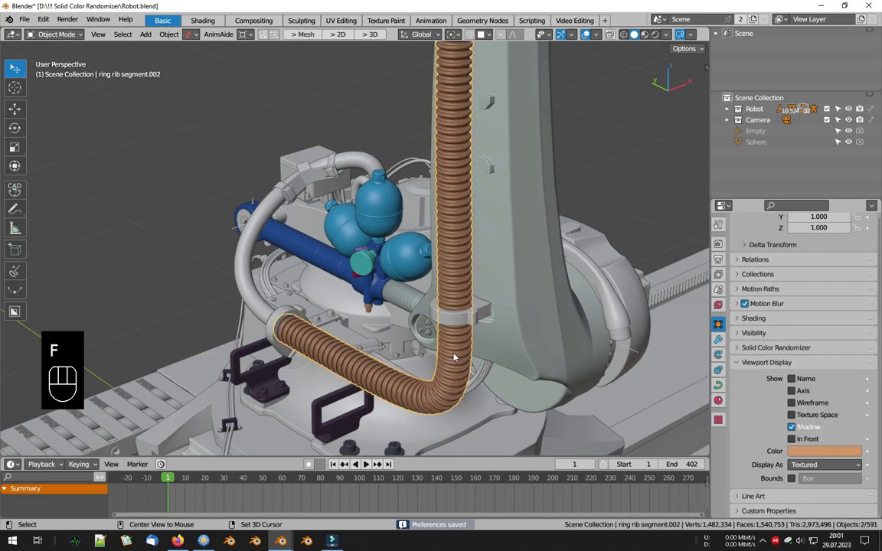
# Select the hose clamp holding the vertical section of the ribbed hose to the lower arm and give it a random color
pyautogui.moveTo(457, 359); pyautogui.dragTo(464, 334, button='middle')
pyautogui.press('x')
pyautogui.keyDown('alt'); pyautogui.moveTo(594, 245); pyautogui.dragTo(538, 291, button='right'); pyautogui.keyUp('alt')
pyautogui.press('a')
pyautogui.click(449, 251)
pyautogui.press('f')
pyautogui.keyDown('alt'); pyautogui.moveTo(449, 251); pyautogui.dragTo(414, 182, button='right'); pyautogui.keyUp('alt')
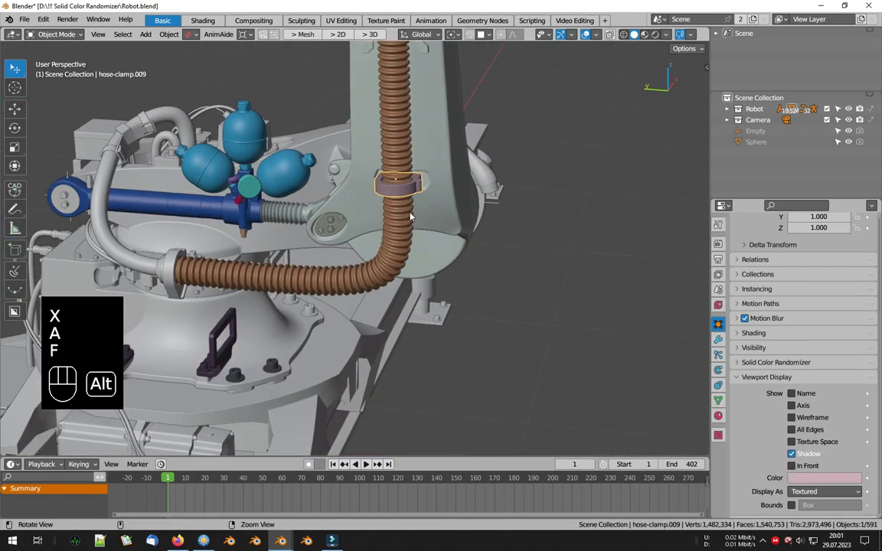
pyautogui.keyDown('alt'); pyautogui.keyDown('shift'); pyautogui.moveTo(415, 182); pyautogui.dragTo(413, 428); pyautogui.keyUp('shift'); pyautogui.keyUp('alt')
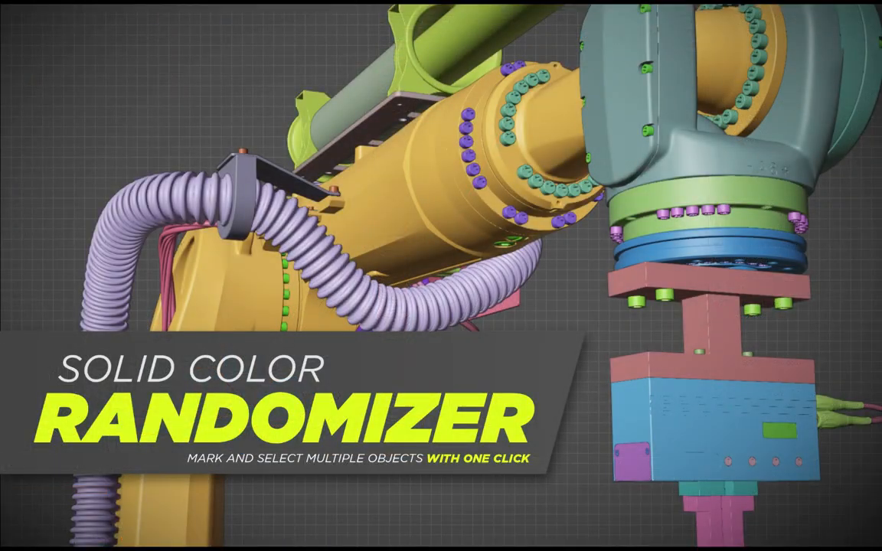